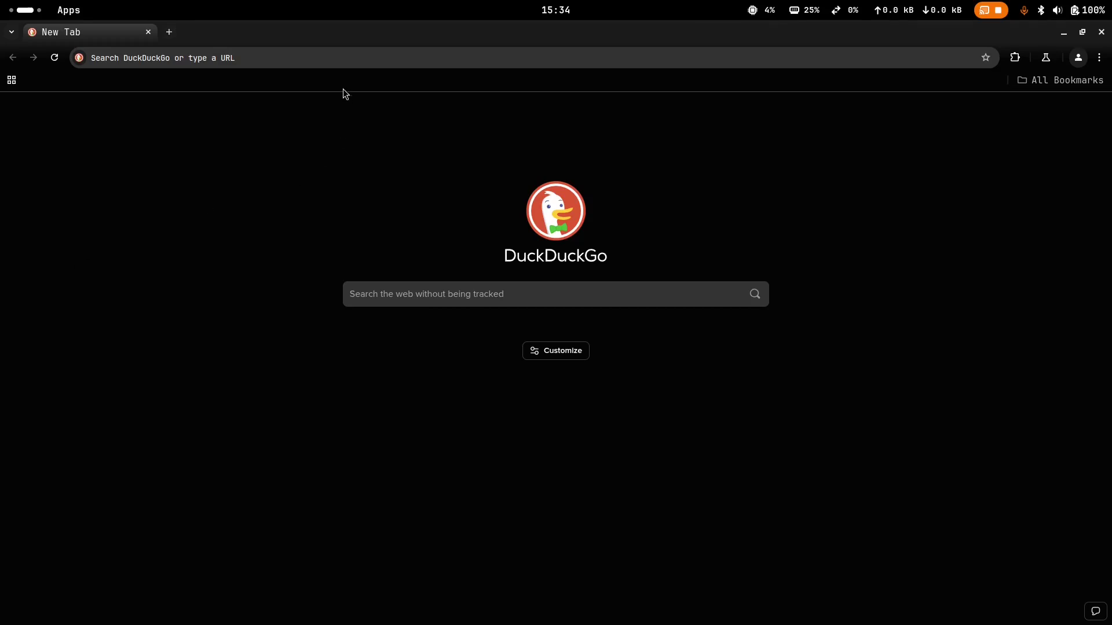
{"action": "left_click", "coordinate": [335, 56]}
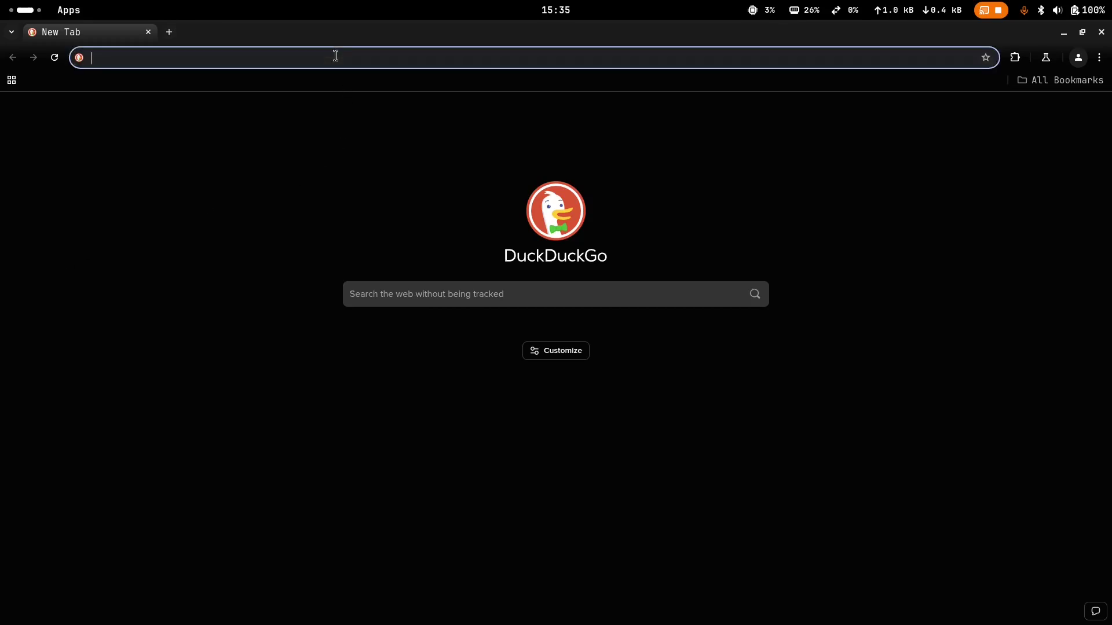
{"action": "type", "text": "https://github.com/ggml-org/llama.cpp"}
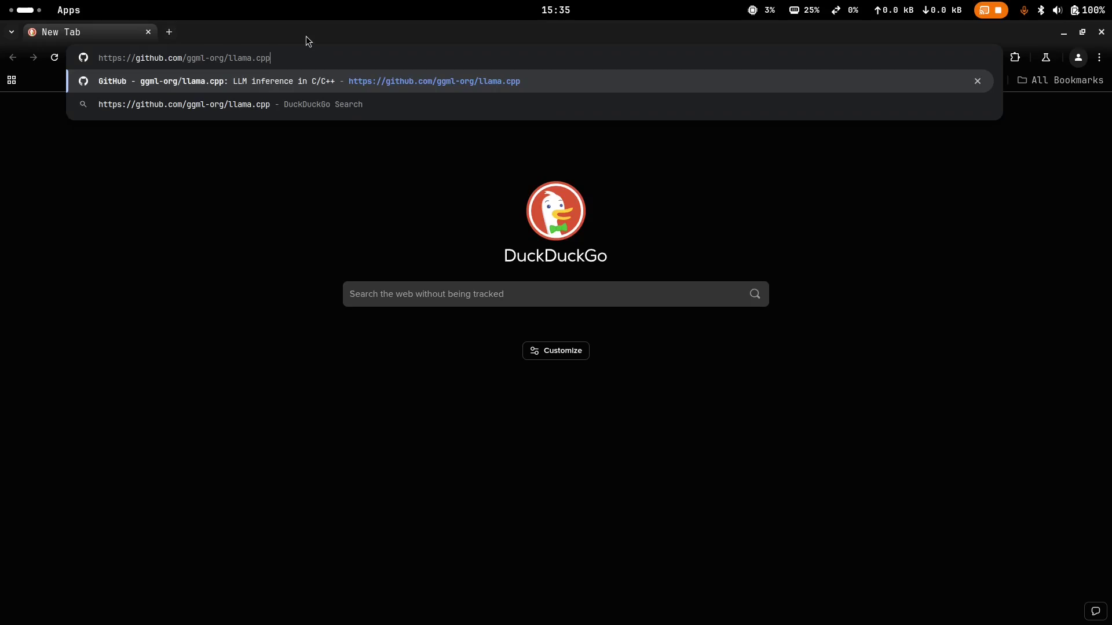
{"action": "key", "text": "Return"}
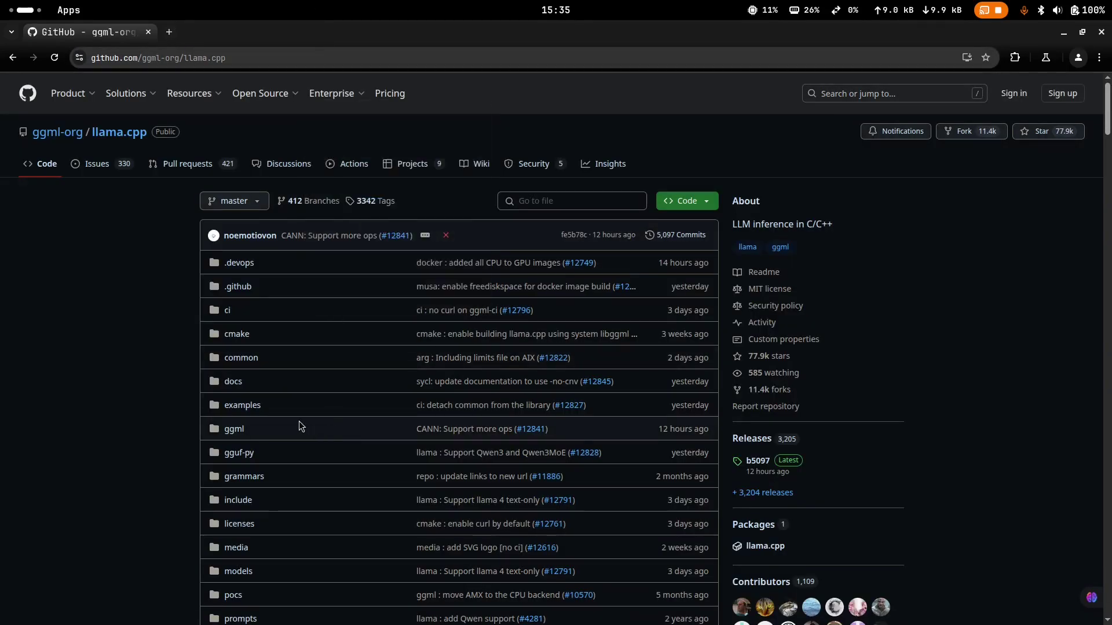
{"action": "scroll", "coordinate": [92, 248], "scroll_direction": "down", "scroll_amount": 2}
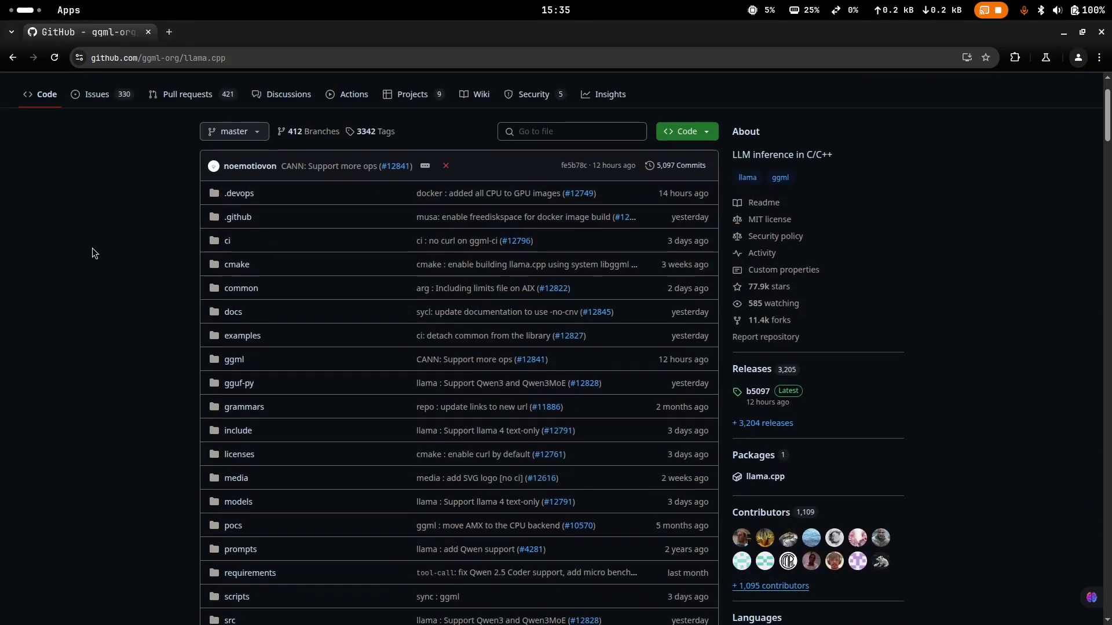
{"action": "scroll", "coordinate": [92, 248], "scroll_direction": "up", "scroll_amount": 2}
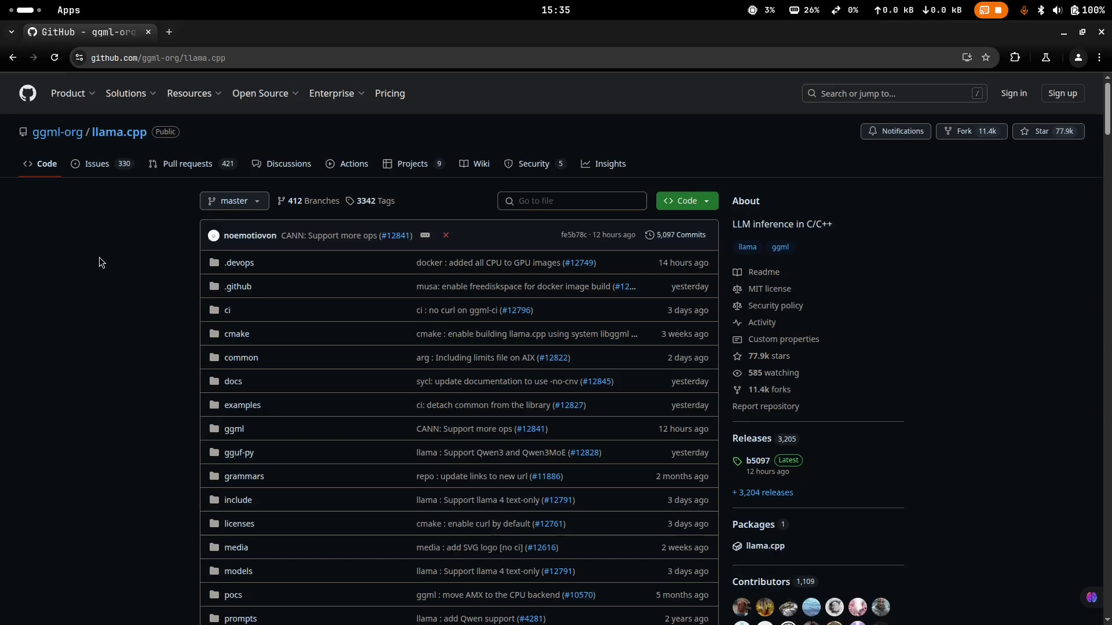
Find the README's "Building the project" section and open the brew, flox or nix installation instructions for MacOS or Linux
{"action": "scroll", "coordinate": [99, 257], "scroll_direction": "down", "scroll_amount": 10}
{"action": "scroll", "coordinate": [94, 249], "scroll_direction": "down", "scroll_amount": 15}
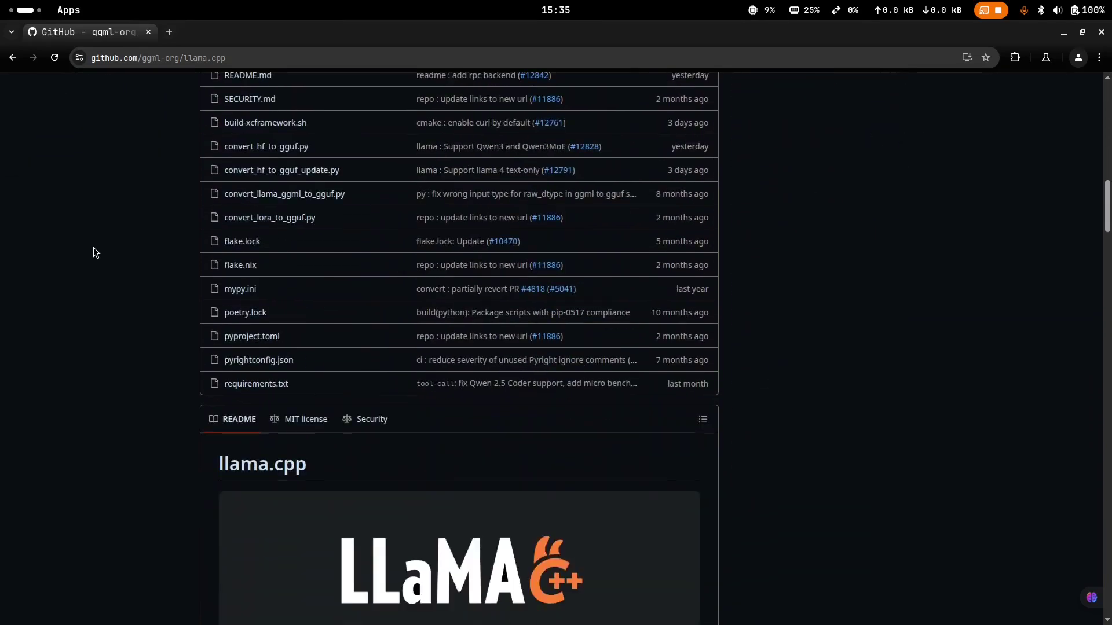
{"action": "scroll", "coordinate": [93, 248], "scroll_direction": "down", "scroll_amount": 11}
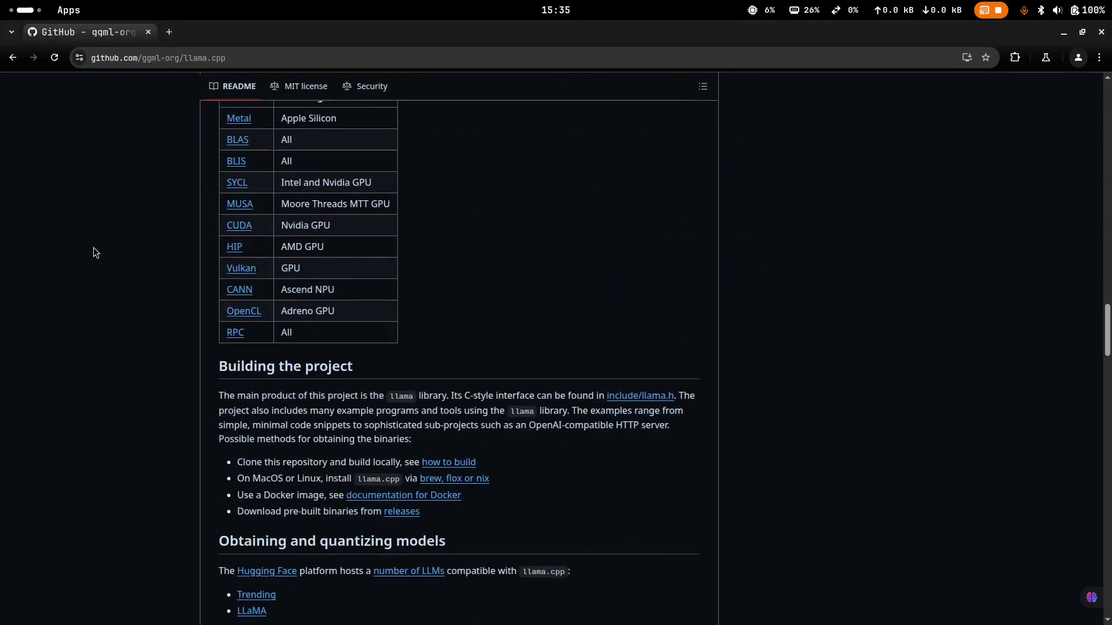
{"action": "double_click", "coordinate": [223, 160]}
{"action": "left_click_drag", "start_coordinate": [295, 161], "coordinate": [358, 159]}
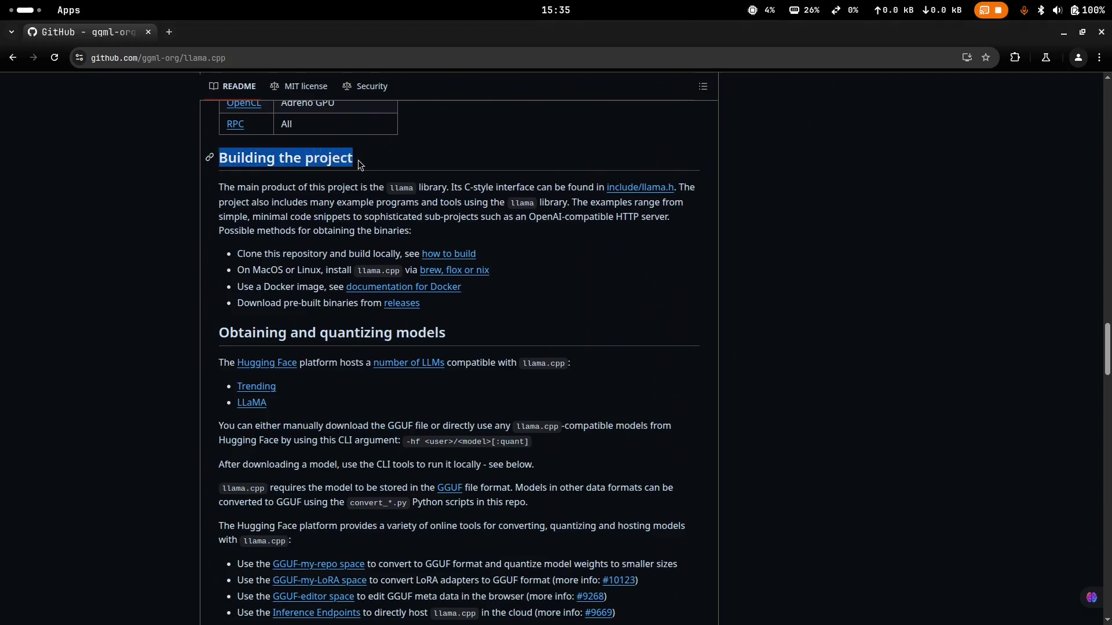
{"action": "left_click", "coordinate": [381, 160]}
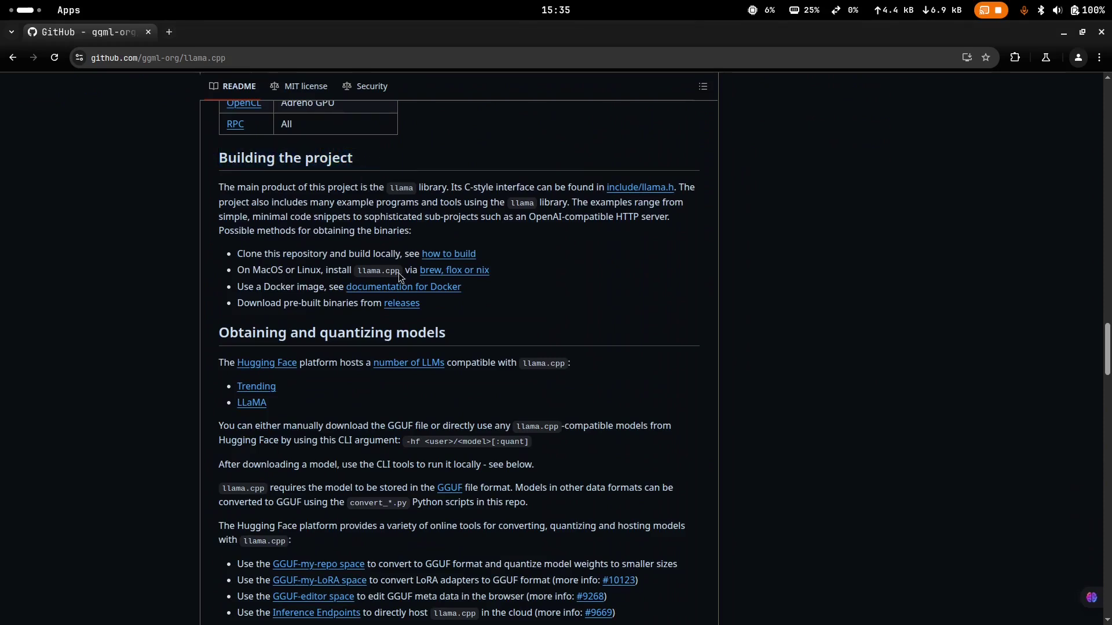
{"action": "left_click_drag", "start_coordinate": [253, 270], "coordinate": [338, 270]}
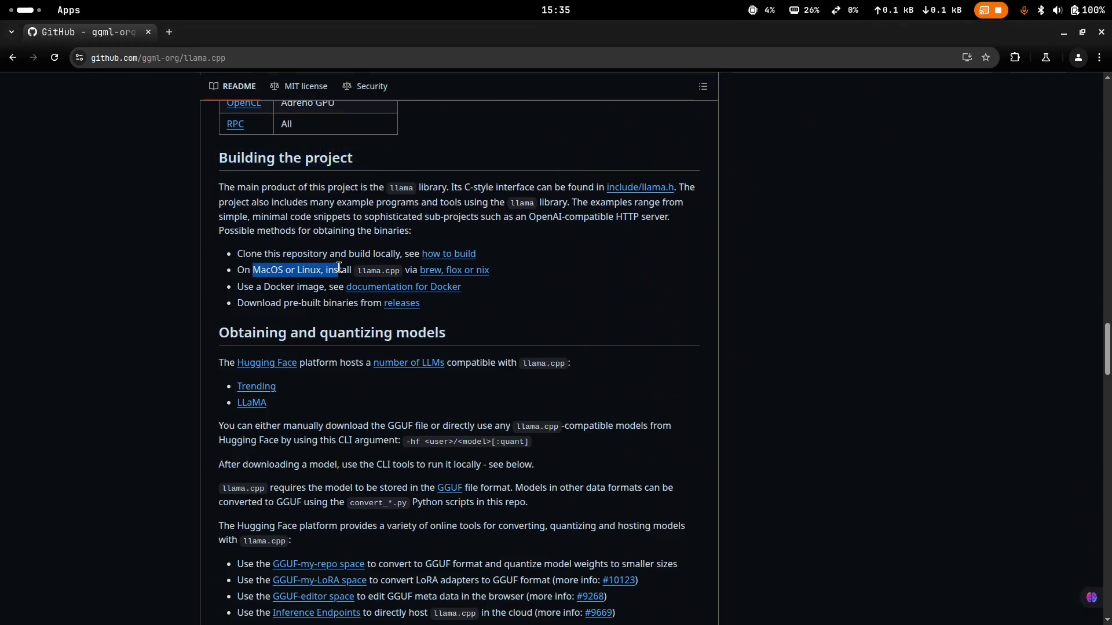
{"action": "left_click", "coordinate": [437, 276]}
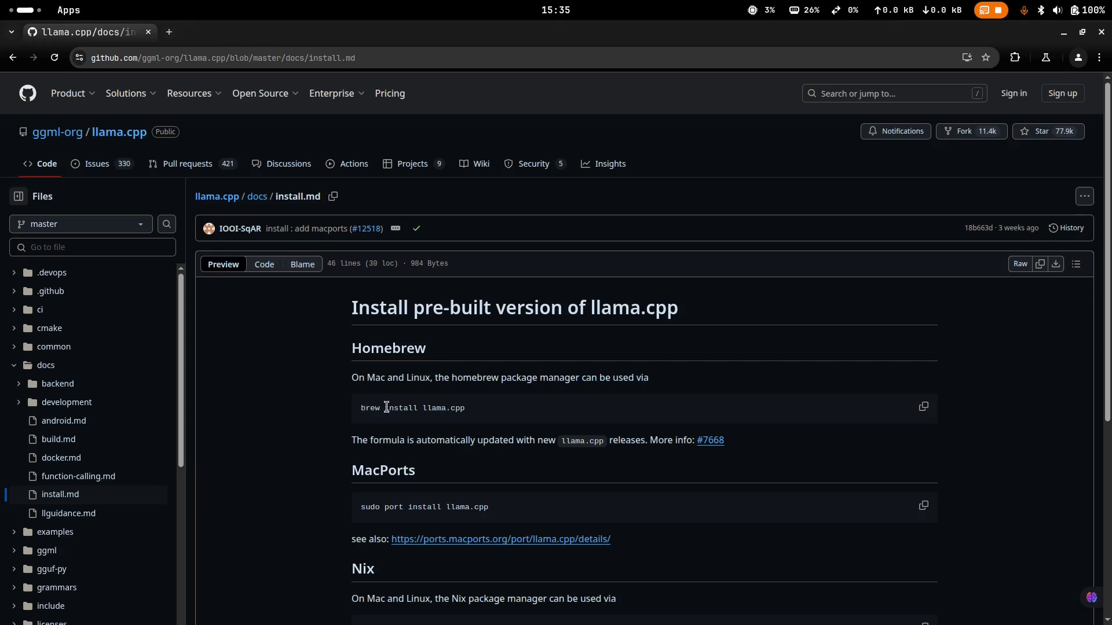
Search the web for "homebrew install" in a new tab, open the Homebrew site and copy its install command
{"action": "left_click", "coordinate": [170, 32]}
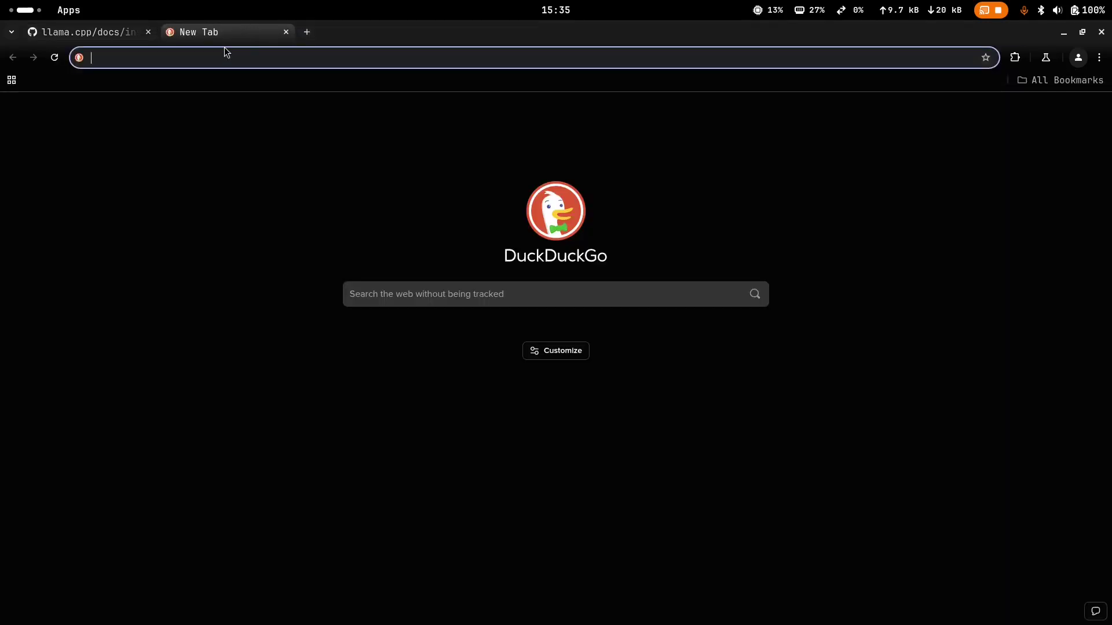
{"action": "type", "text": "homebrew install"}
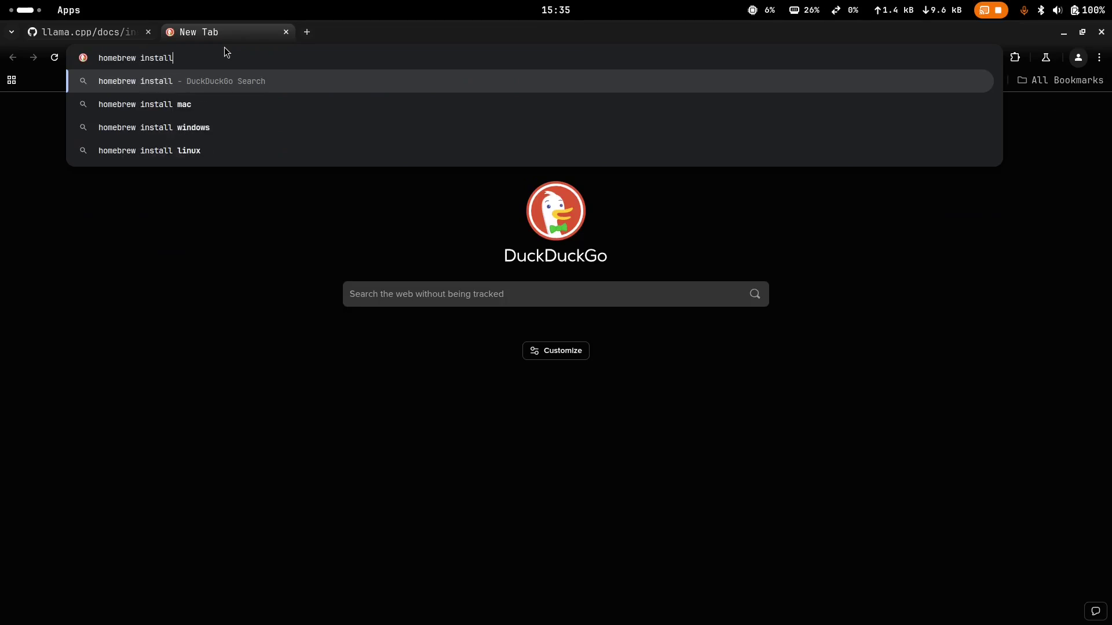
{"action": "key", "text": "Return"}
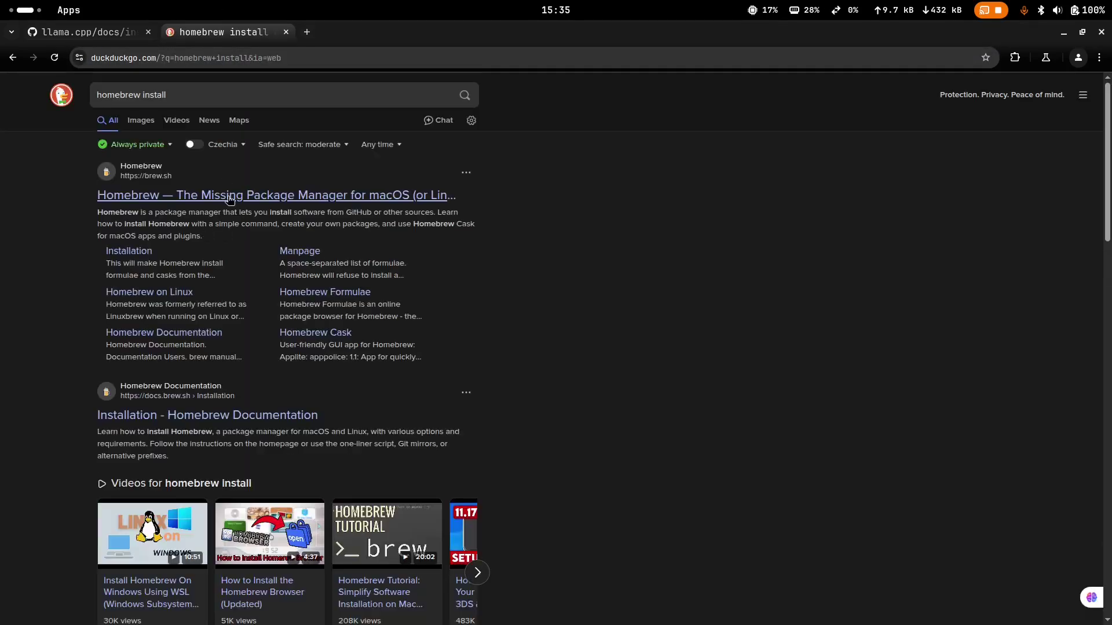
{"action": "left_click", "coordinate": [232, 197]}
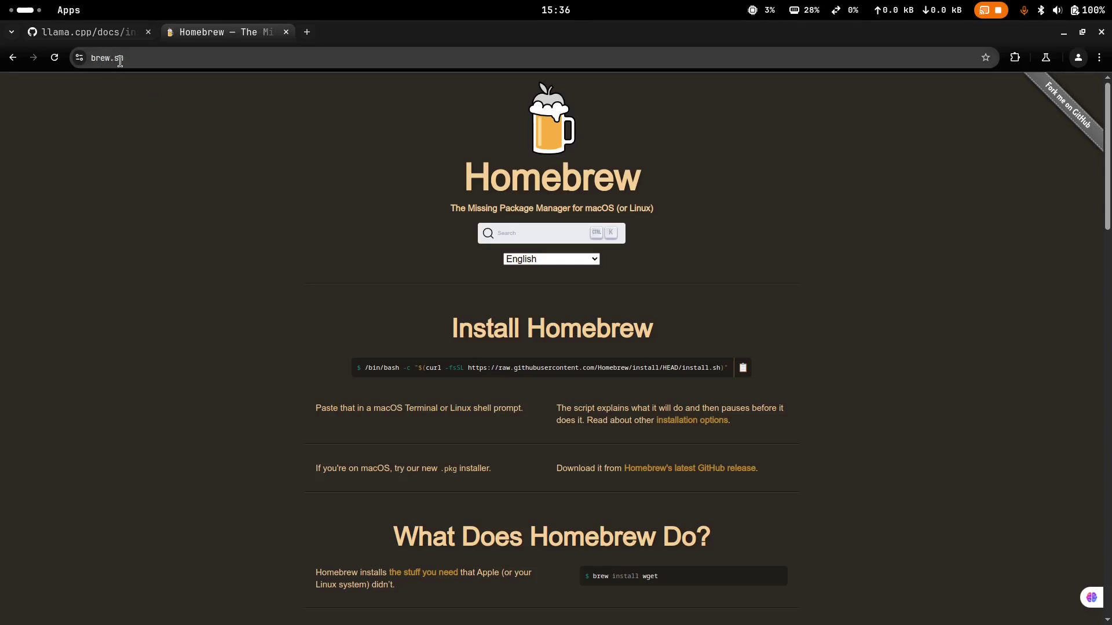
{"action": "left_click", "coordinate": [744, 367]}
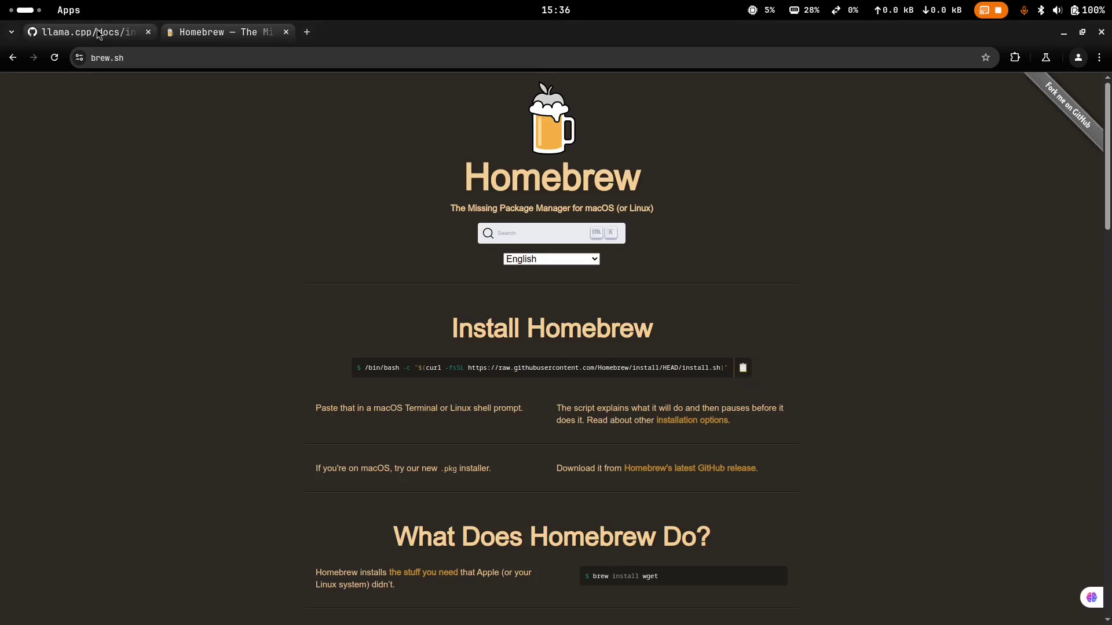
Open a terminal and run the copied Homebrew install script in it
{"action": "key", "text": "super+Return"}
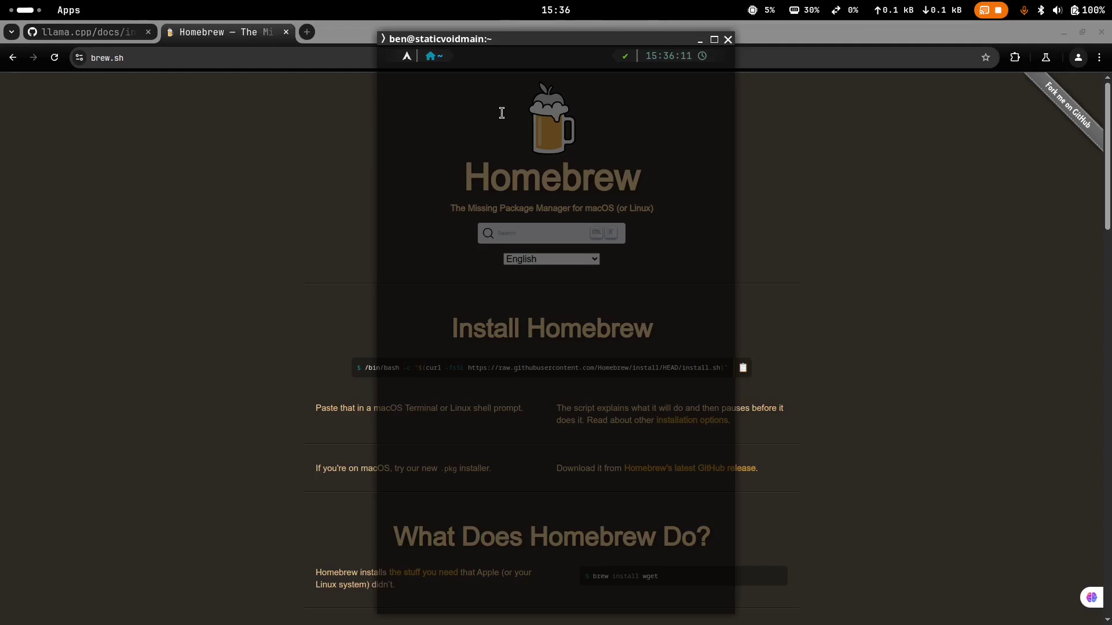
{"action": "key", "text": "ctrl+shift+v"}
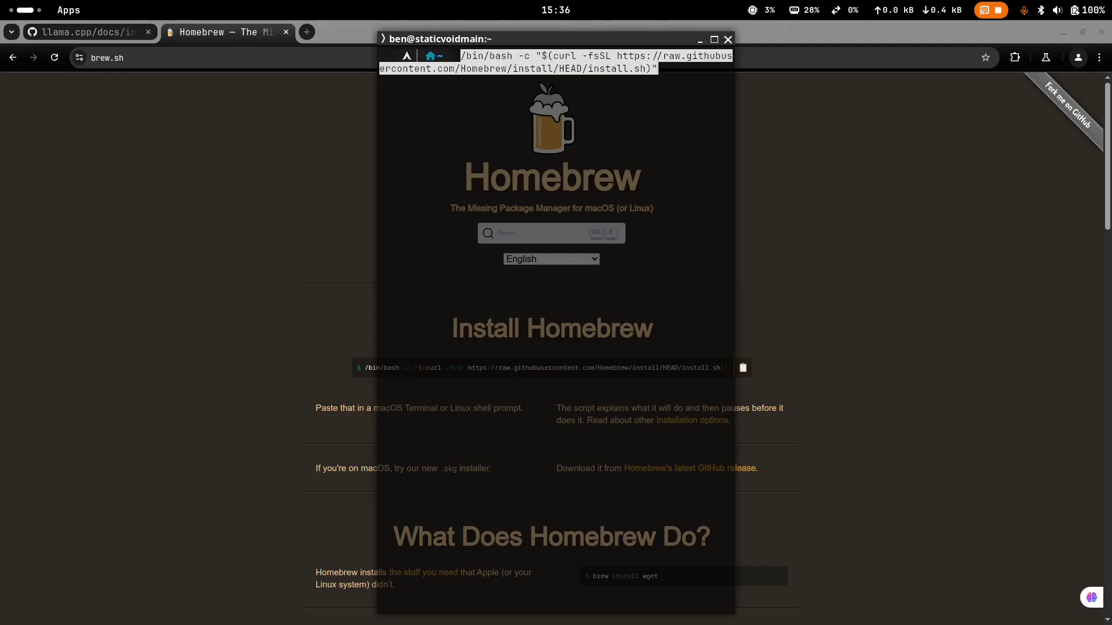
{"action": "key", "text": "Return"}
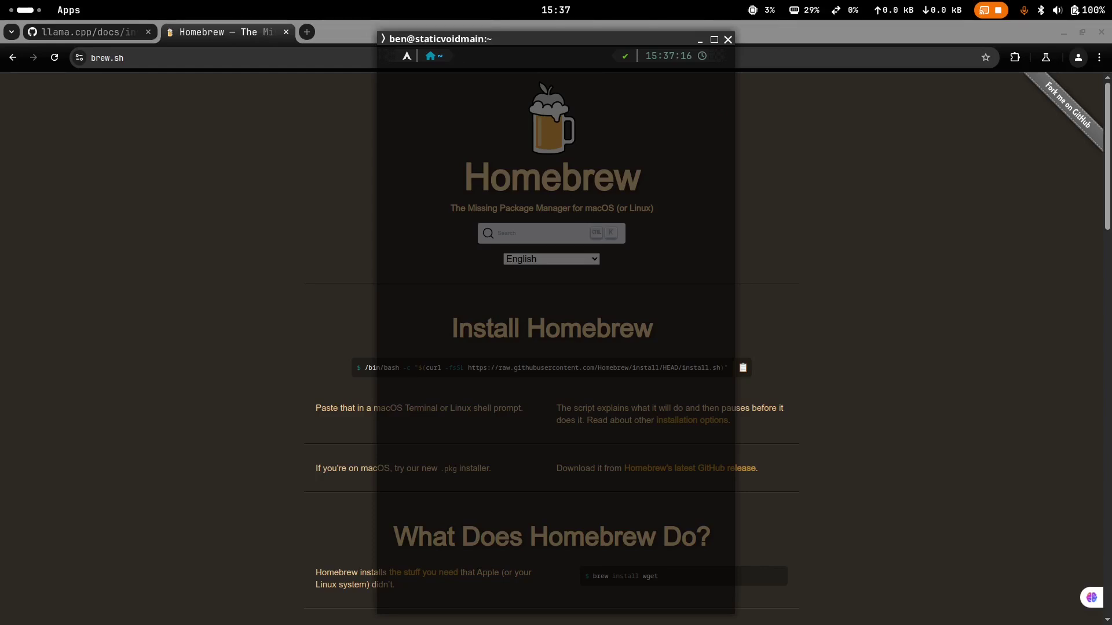
Copy the Homebrew command "brew install llama.cpp" from the llama.cpp install page and run it in the terminal
{"action": "left_click", "coordinate": [133, 29]}
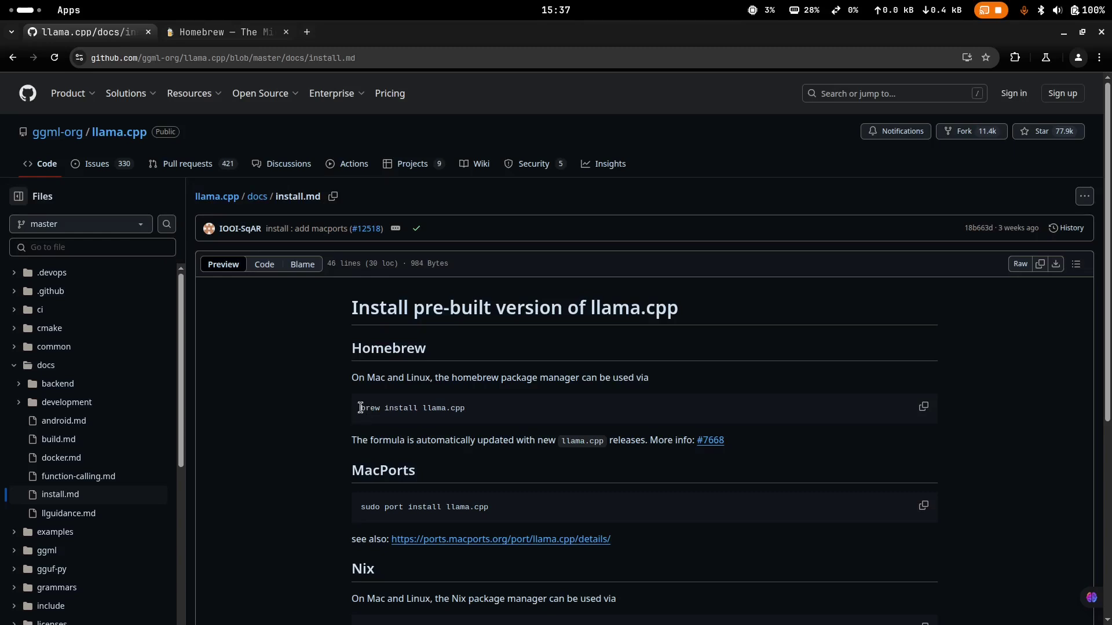
{"action": "left_click_drag", "start_coordinate": [360, 407], "coordinate": [472, 408]}
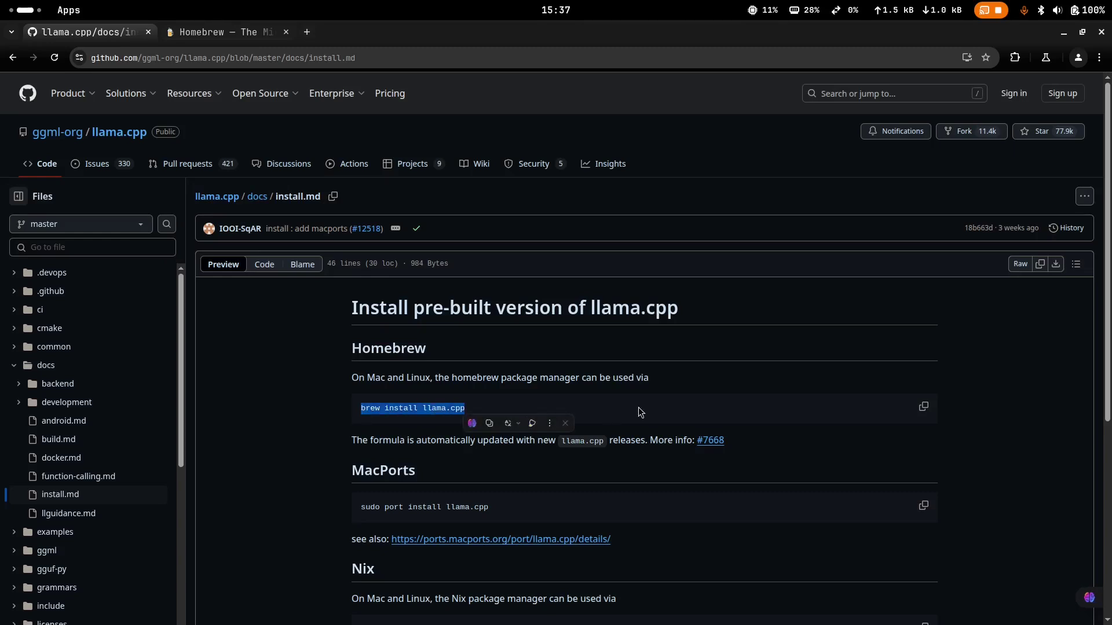
{"action": "left_click", "coordinate": [924, 408]}
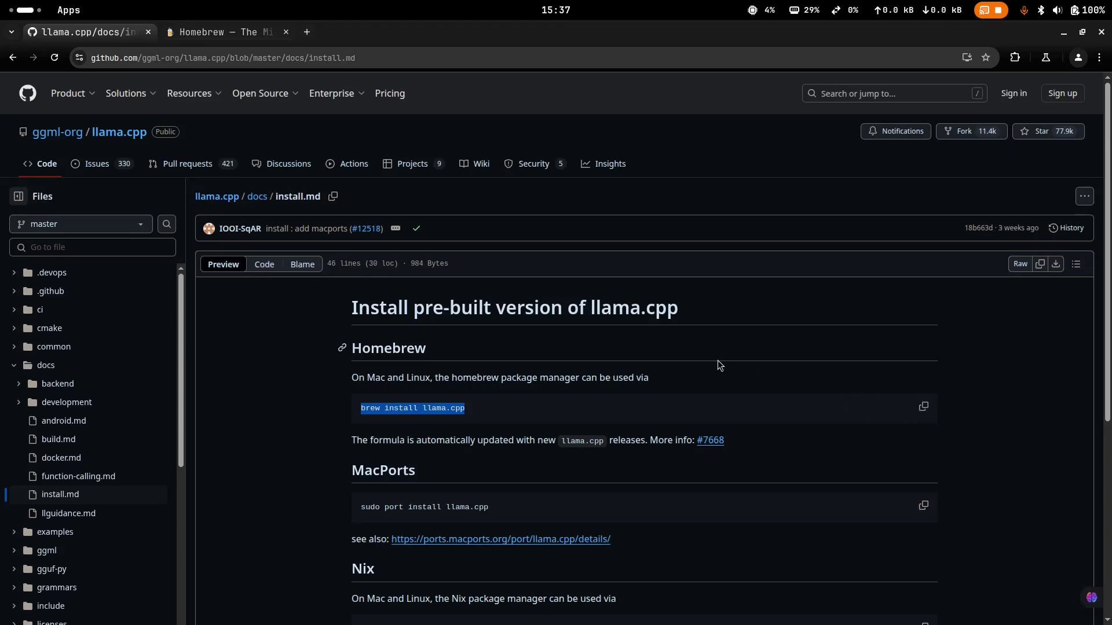
{"action": "key", "text": "ctrl+alt+t"}
{"action": "key", "text": "ctrl+shift+v"}
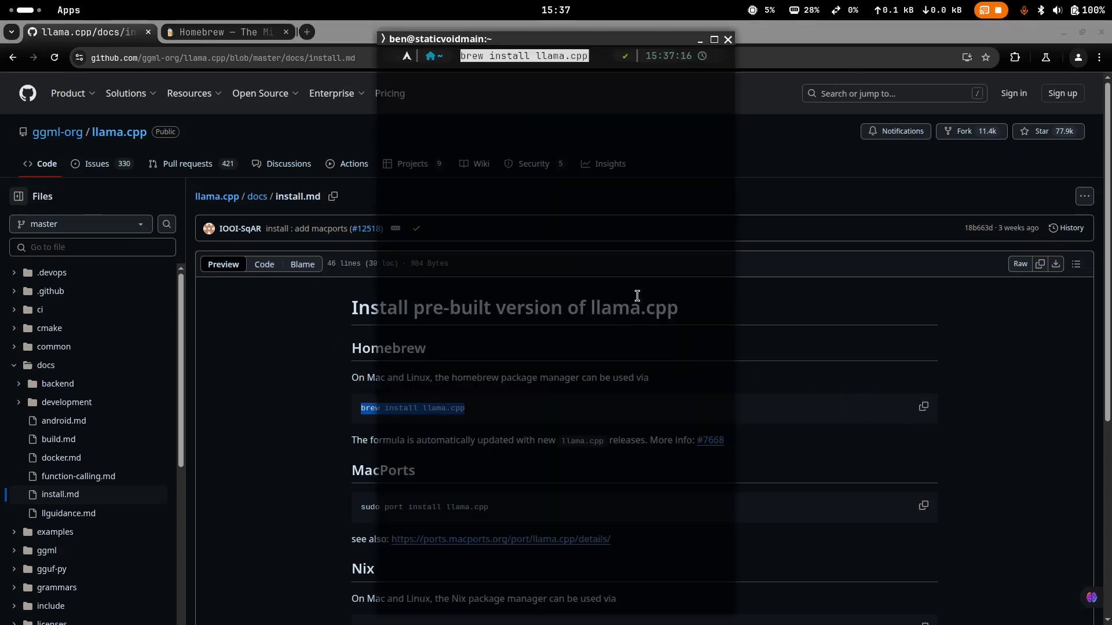
{"action": "key", "text": "Return"}
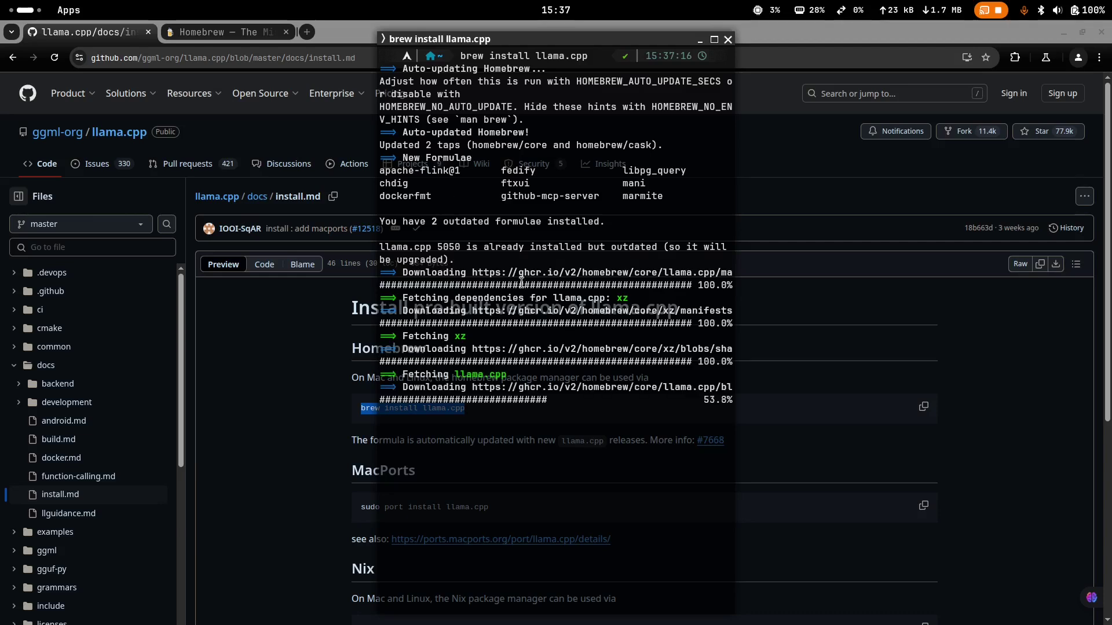
{"action": "left_click_drag", "start_coordinate": [593, 250], "coordinate": [484, 261]}
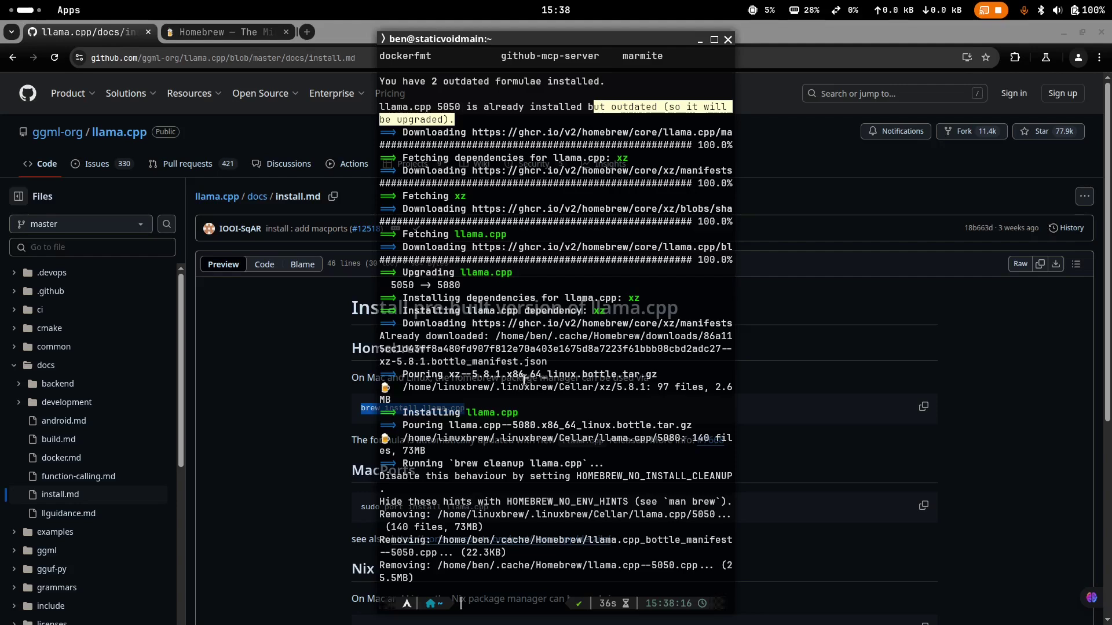
Clear the terminal output with the clear command and close the terminal
{"action": "type", "text": "clear"}
{"action": "key", "text": "Return"}
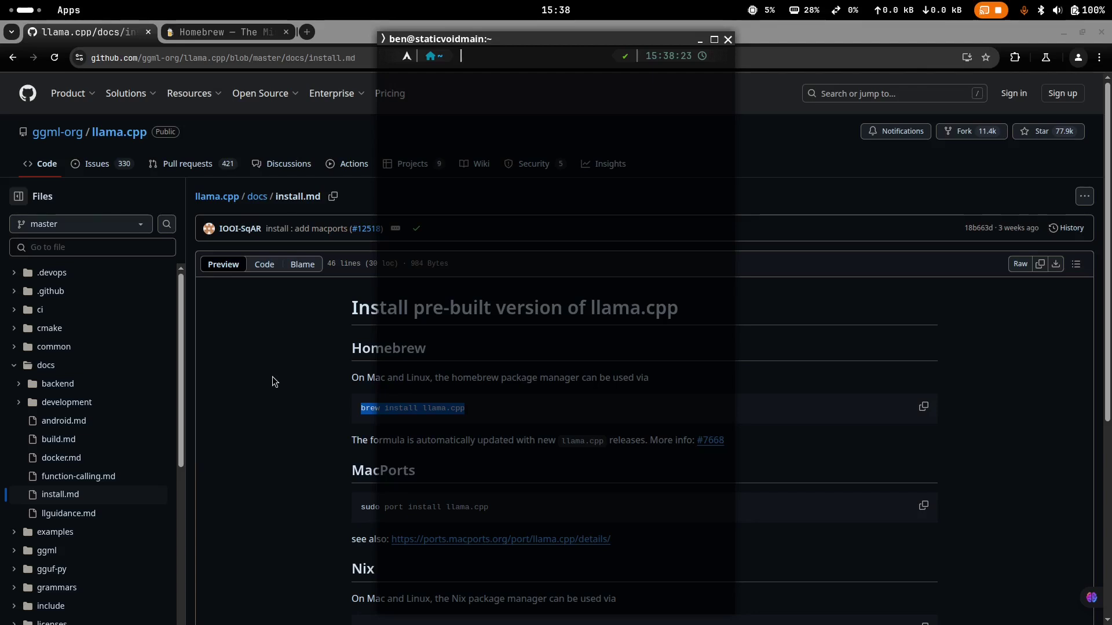
{"action": "key", "text": "ctrl+d"}
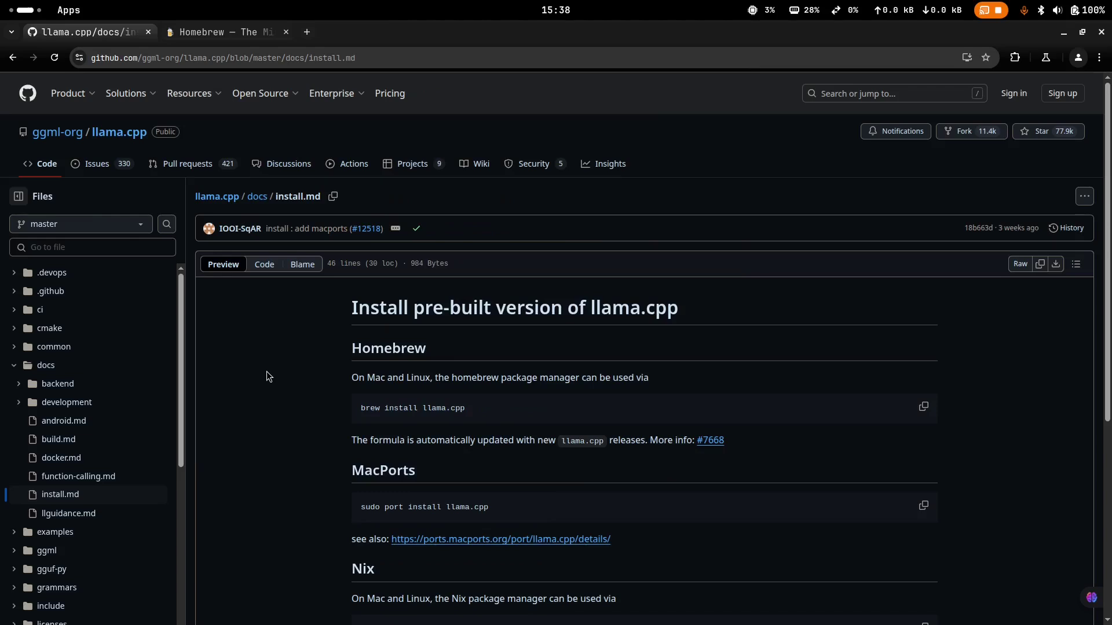
Search the web for "mistral 7b quantized" in a new tab
{"action": "key", "text": "ctrl+t"}
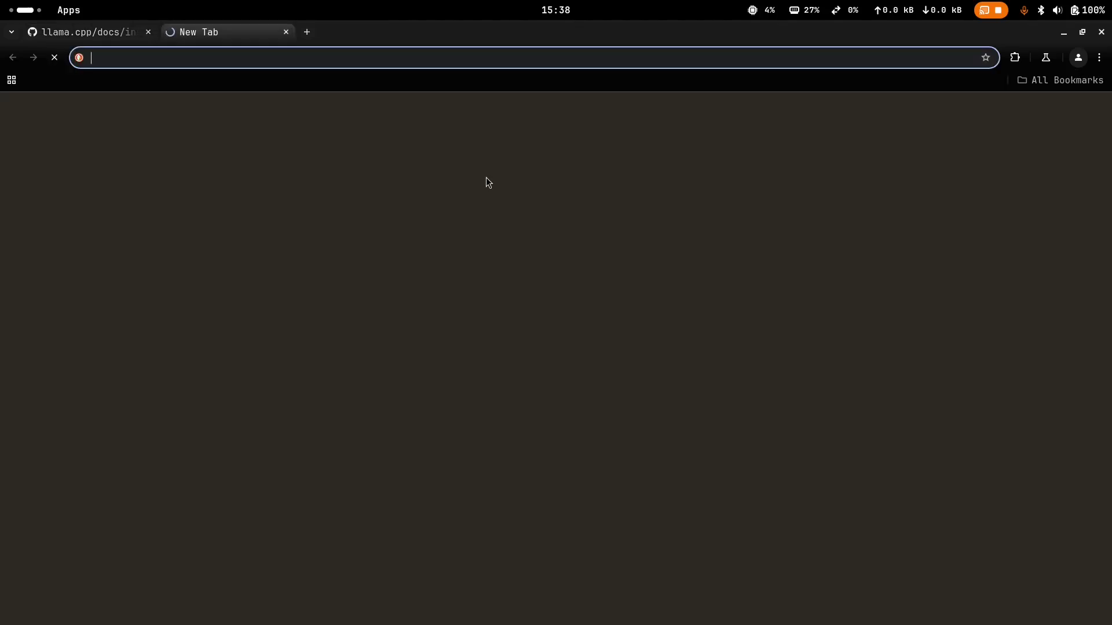
{"action": "type", "text": "m"}
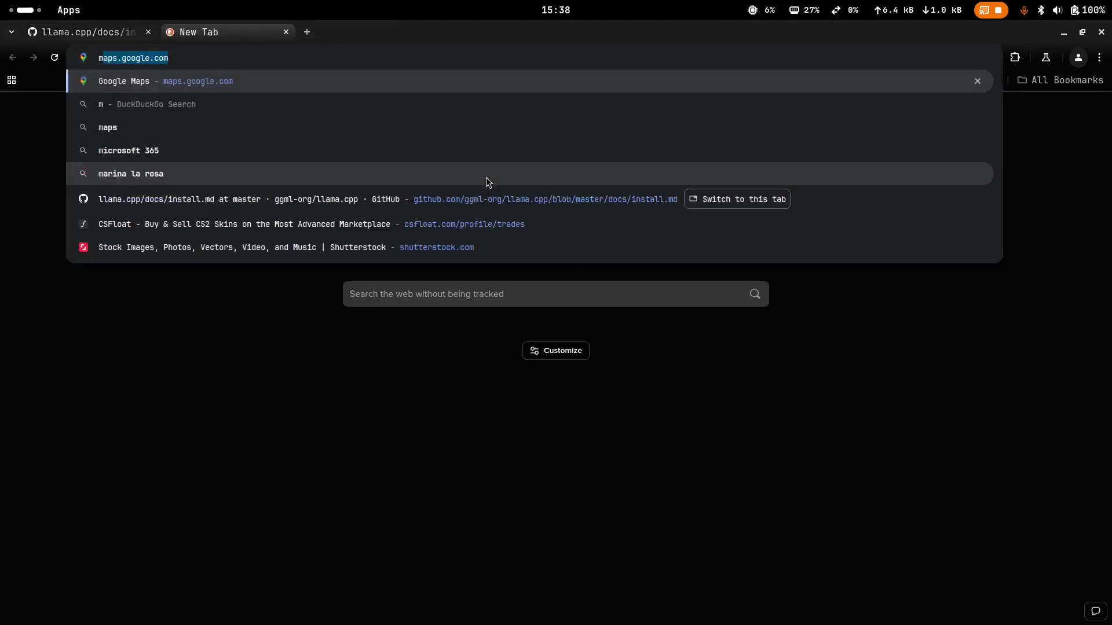
{"action": "type", "text": "istral 7b "}
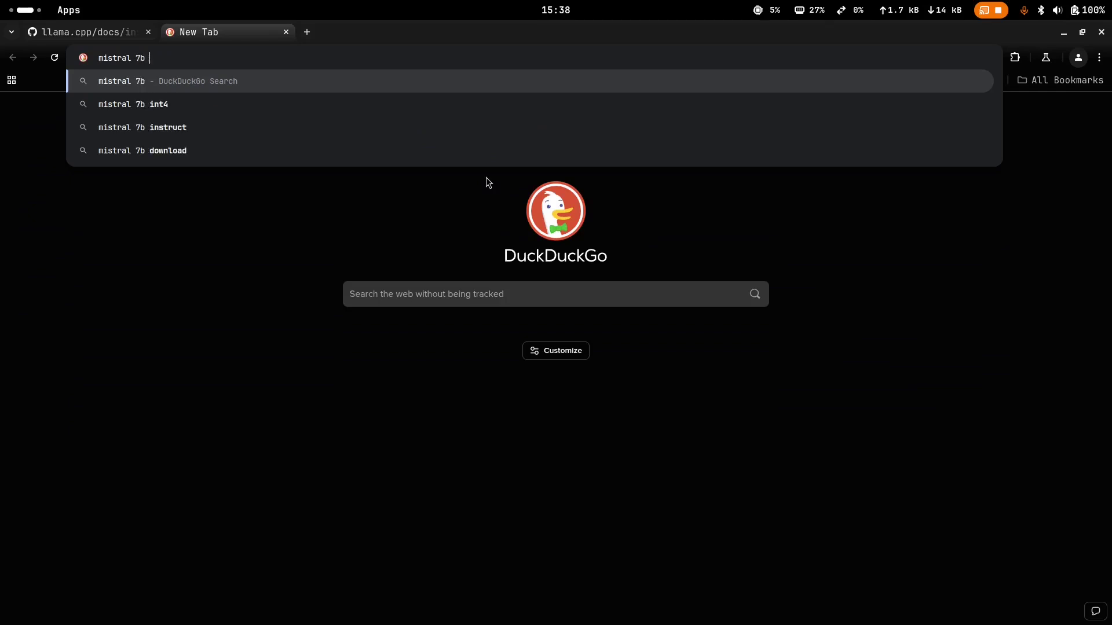
{"action": "type", "text": "quanti"}
{"action": "type", "text": "zed"}
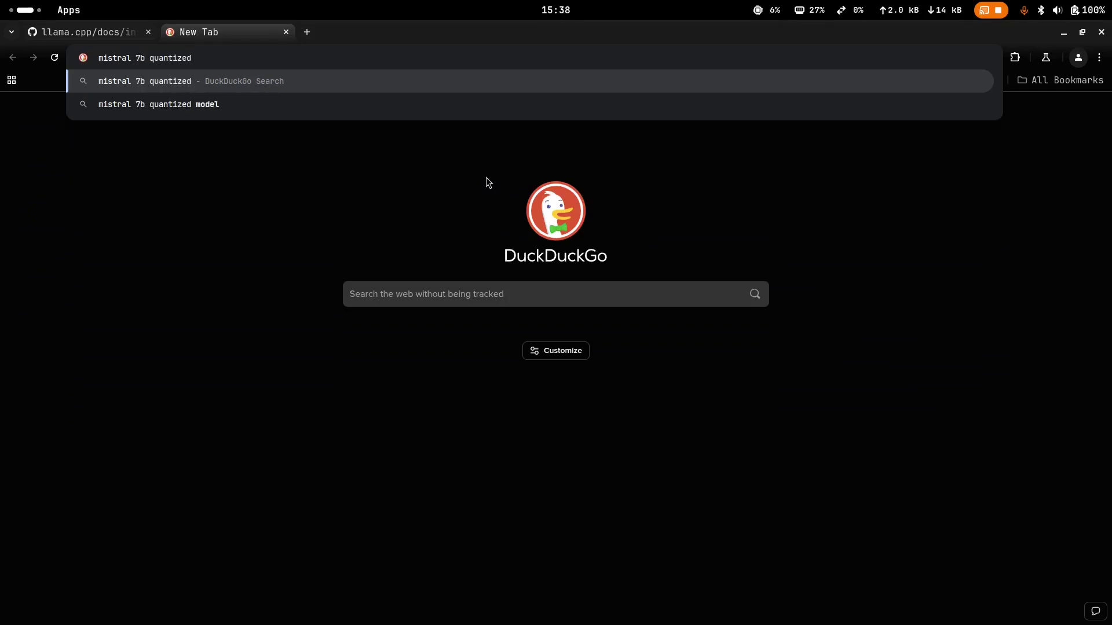
{"action": "key", "text": "Return"}
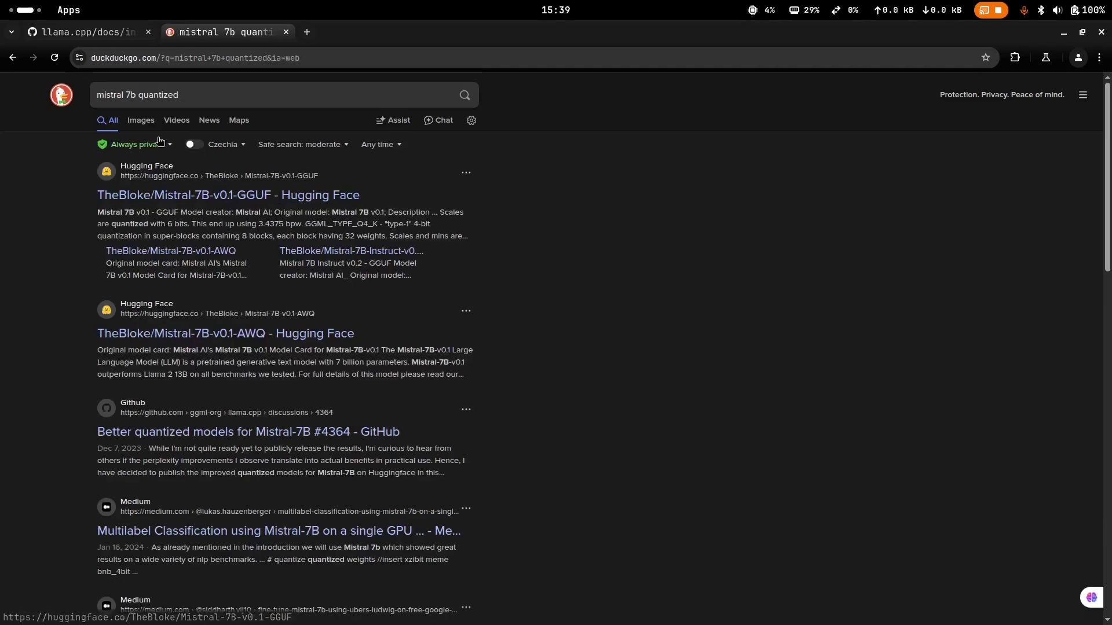
Open the Hugging Face page of the Mistral-7B-v0.1-GGUF model from the search results and go to its Provided files table
{"action": "left_click", "coordinate": [181, 94]}
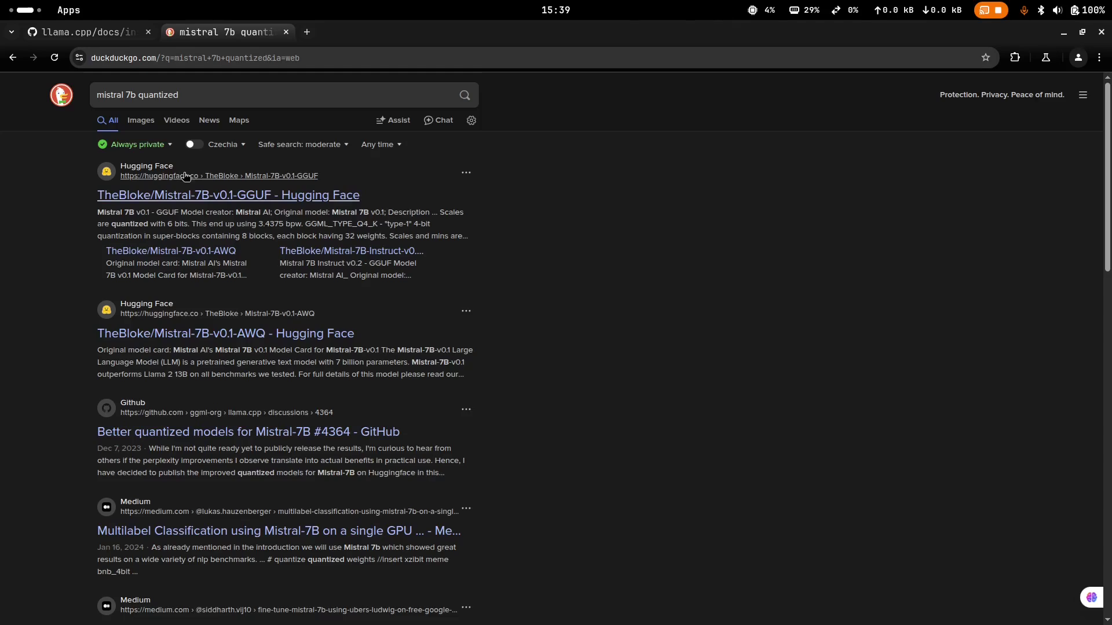
{"action": "left_click", "coordinate": [145, 197]}
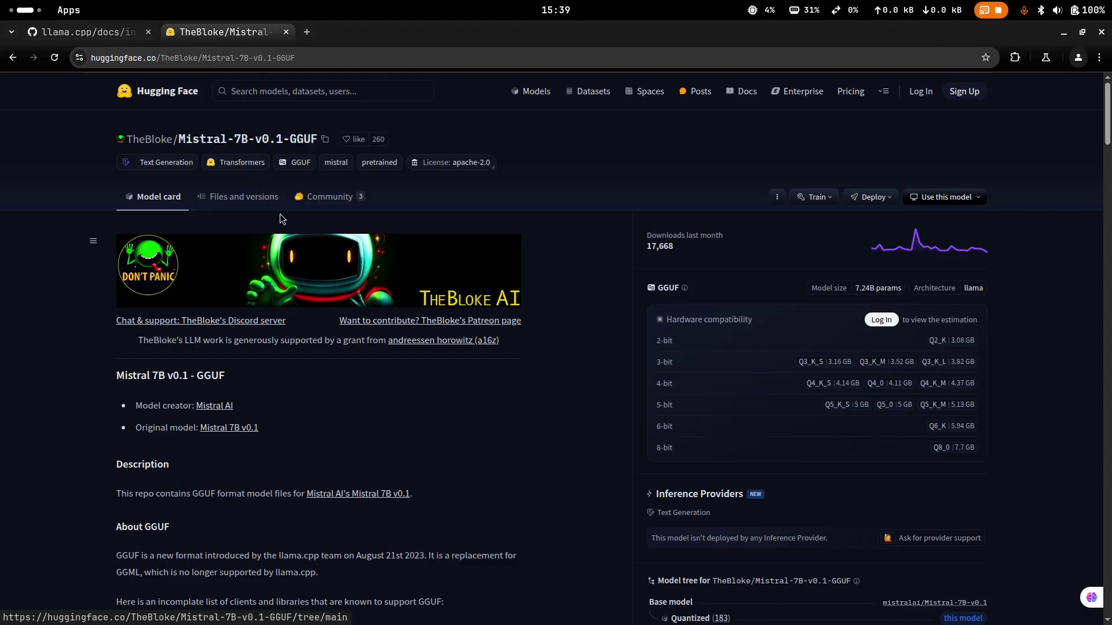
{"action": "scroll", "coordinate": [280, 216], "scroll_direction": "down", "scroll_amount": 20}
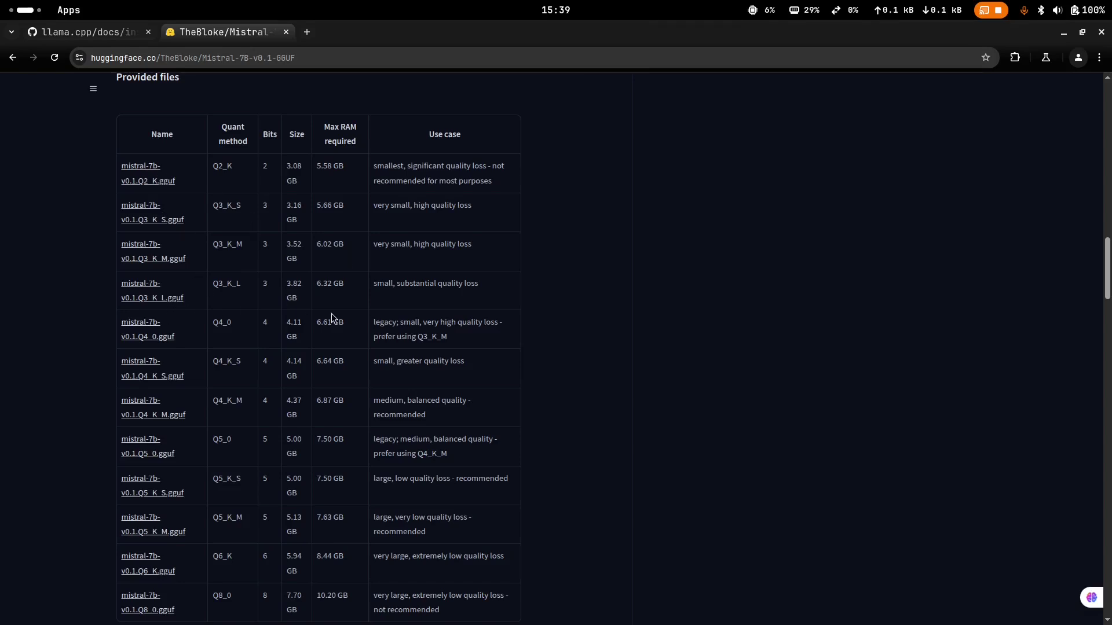
Download mistral-7b-v0.1.Q5_K_S.gguf from its Hugging Face file page and check the download's progress
{"action": "scroll", "coordinate": [333, 318], "scroll_direction": "down", "scroll_amount": 1}
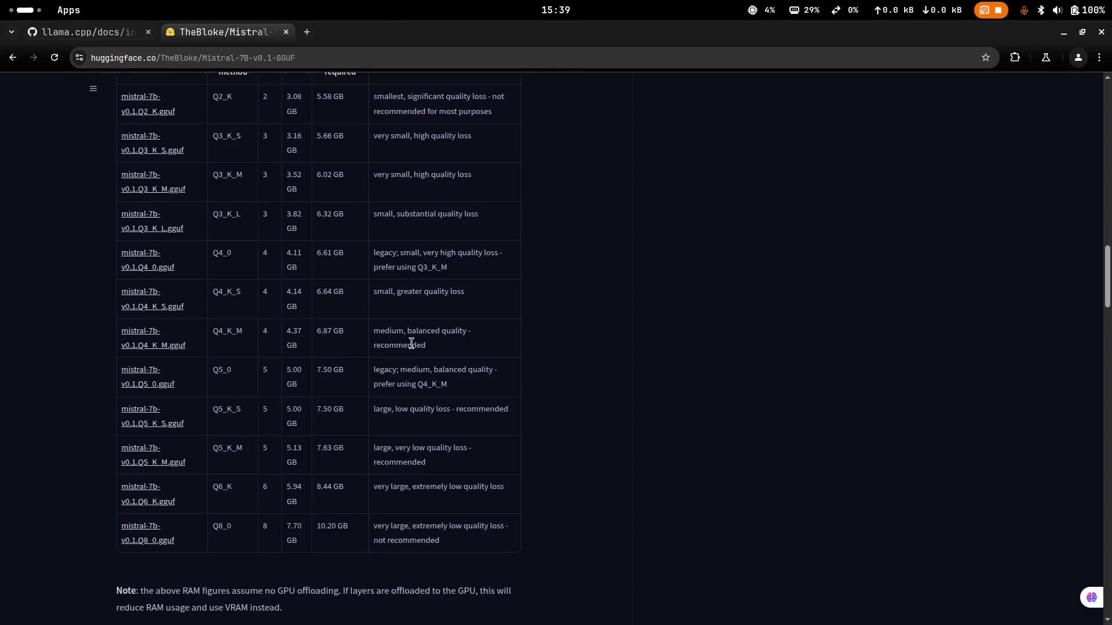
{"action": "left_click_drag", "start_coordinate": [380, 410], "coordinate": [515, 413]}
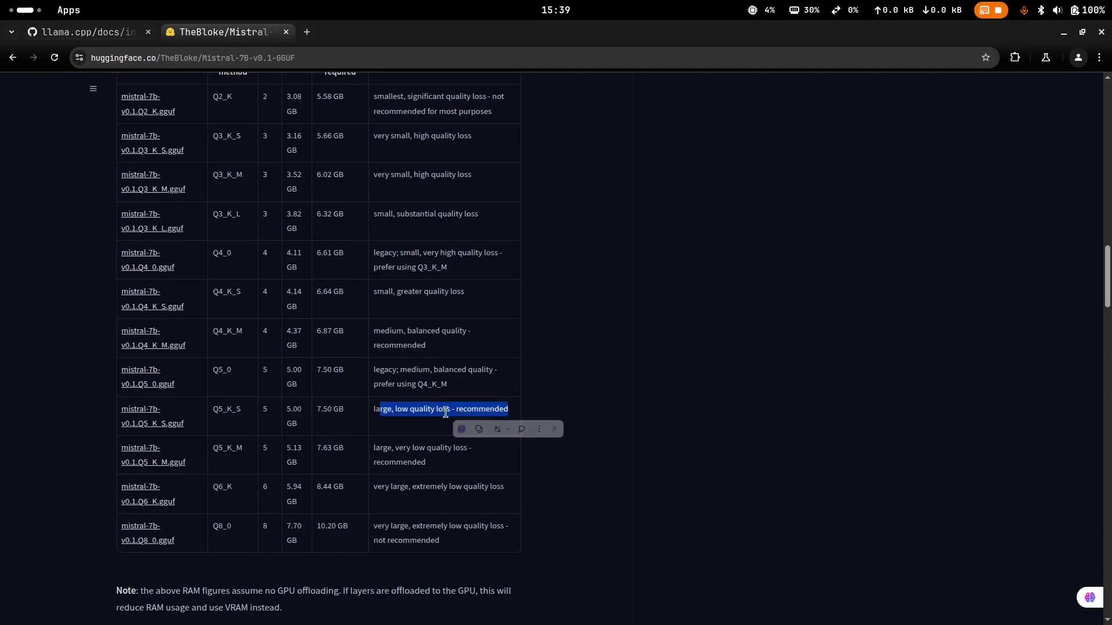
{"action": "left_click", "coordinate": [335, 412]}
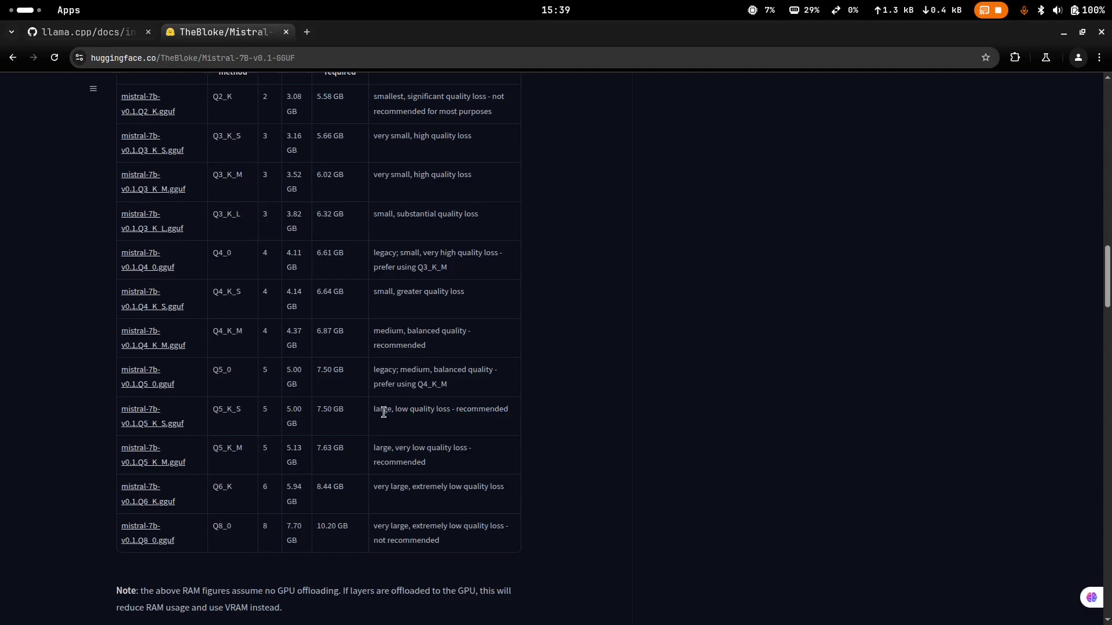
{"action": "left_click", "coordinate": [144, 414]}
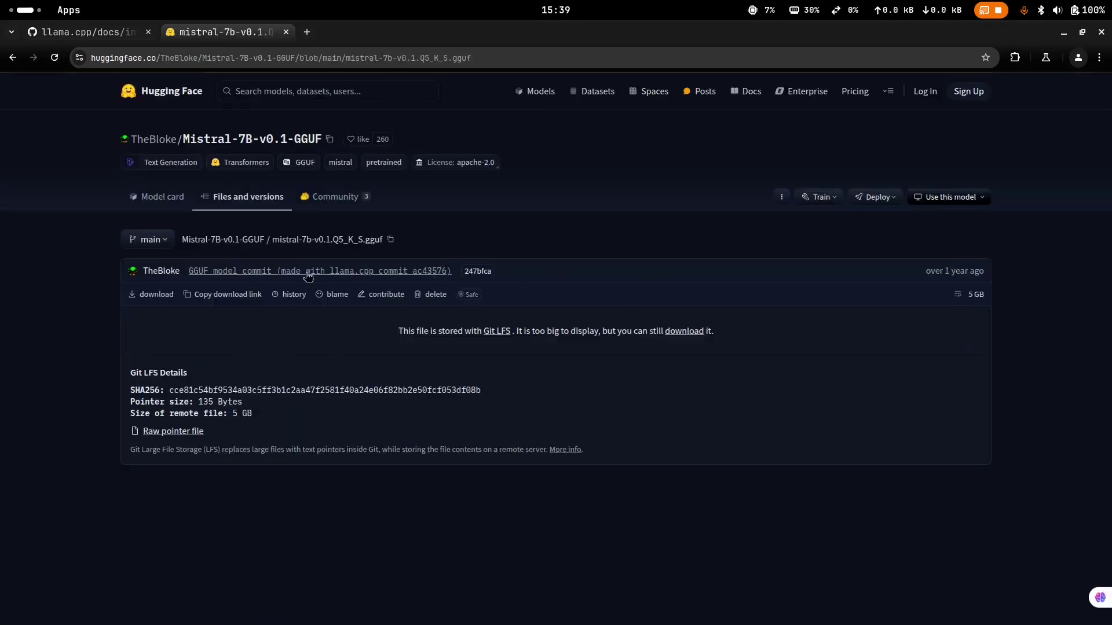
{"action": "left_click", "coordinate": [153, 296]}
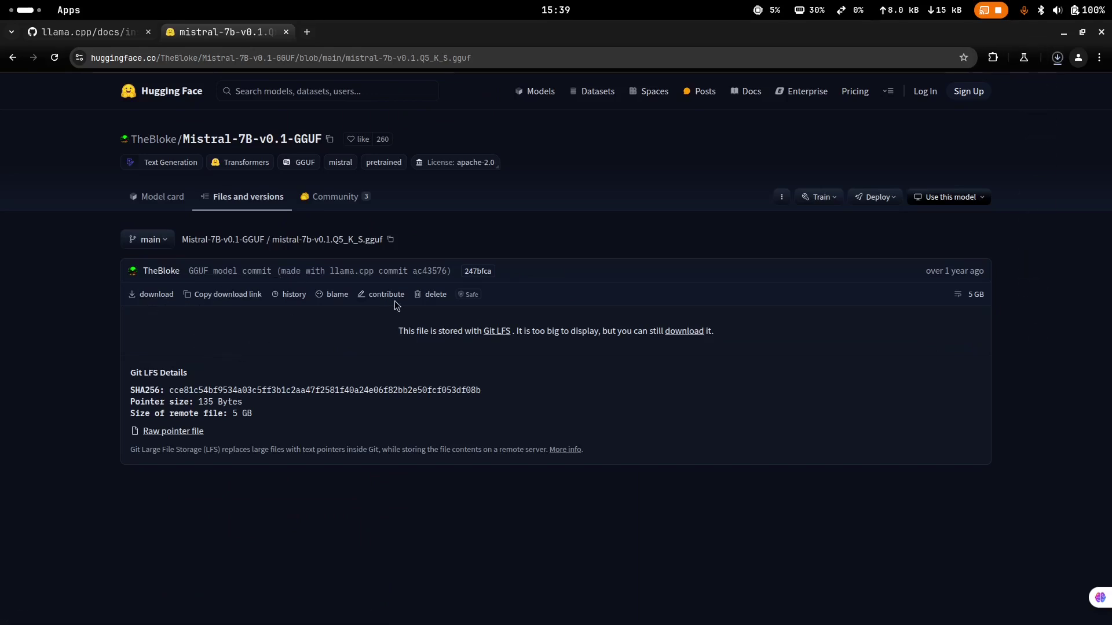
{"action": "left_click", "coordinate": [1057, 57]}
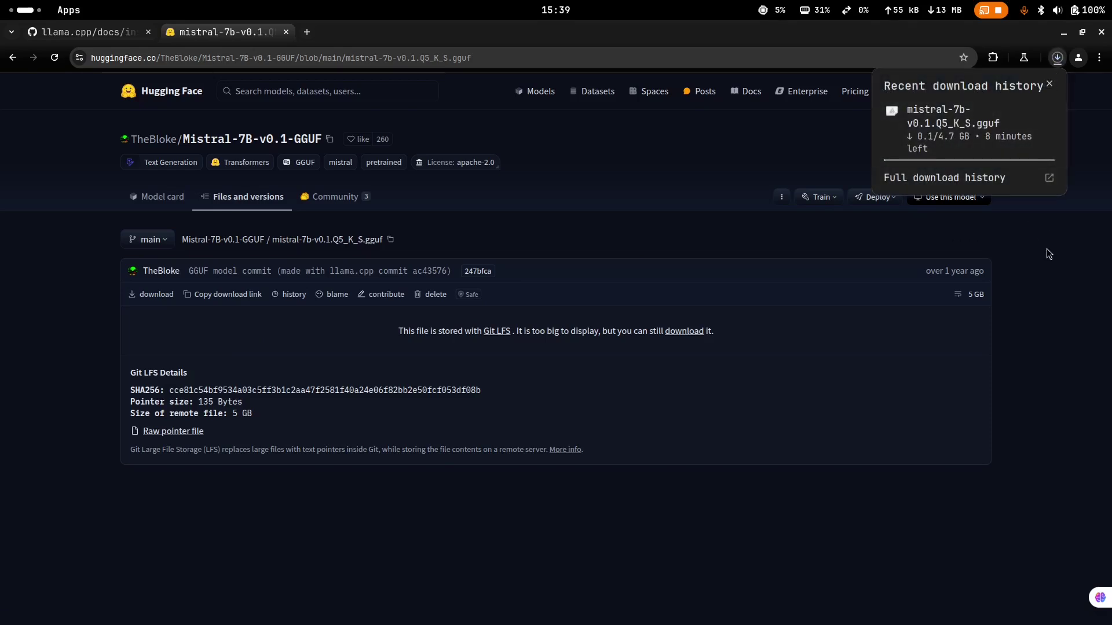
{"action": "mouse_move", "coordinate": [944, 145]}
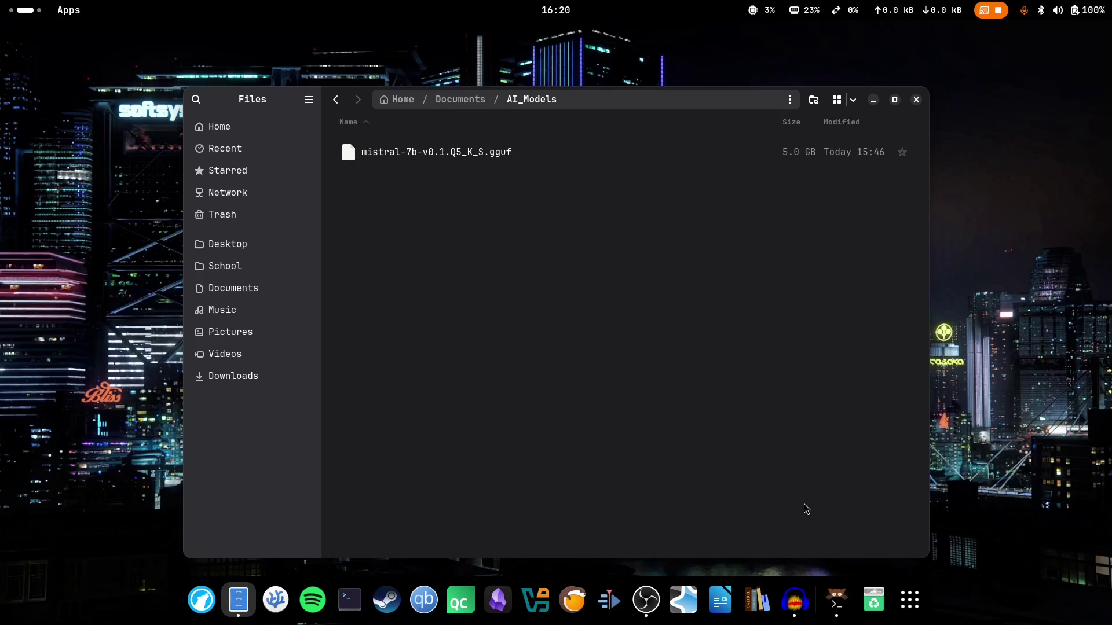
Switch to the kitty terminal, change to Documents/AI_Models, clear the output and list the folder's files with ls
{"action": "left_click", "coordinate": [845, 600]}
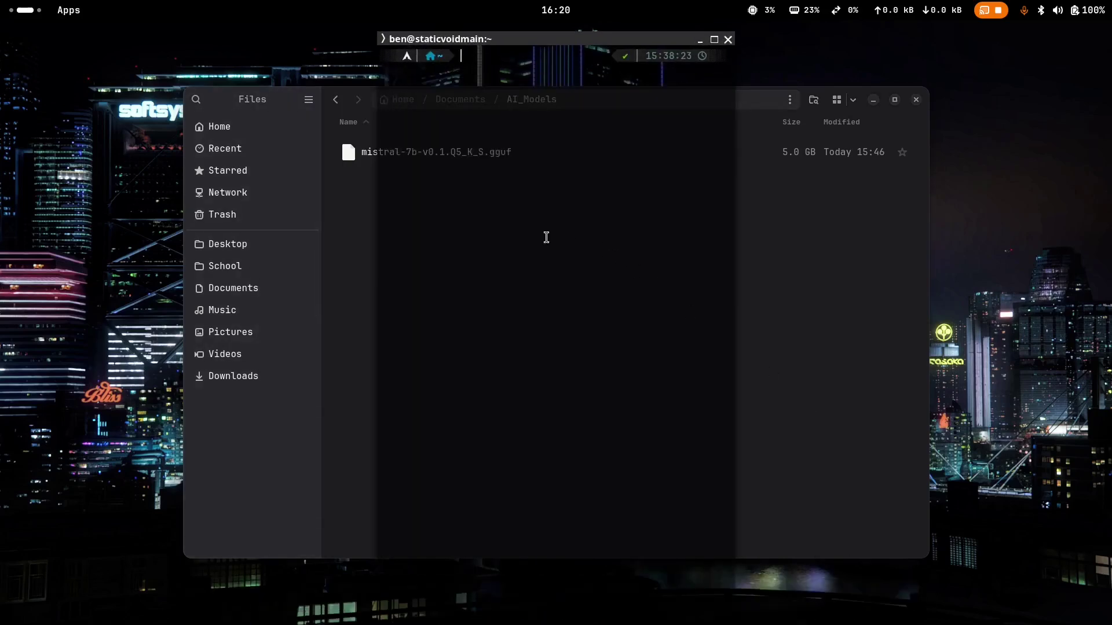
{"action": "type", "text": "cd Documents/AI_Models"}
{"action": "key", "text": "Return"}
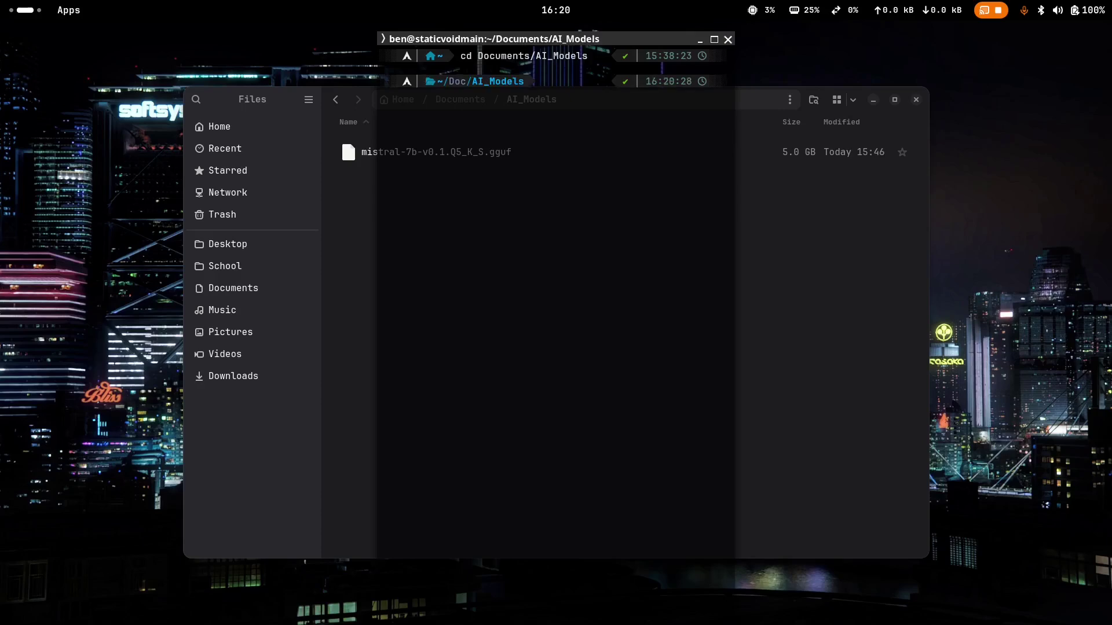
{"action": "type", "text": "clear"}
{"action": "key", "text": "Return"}
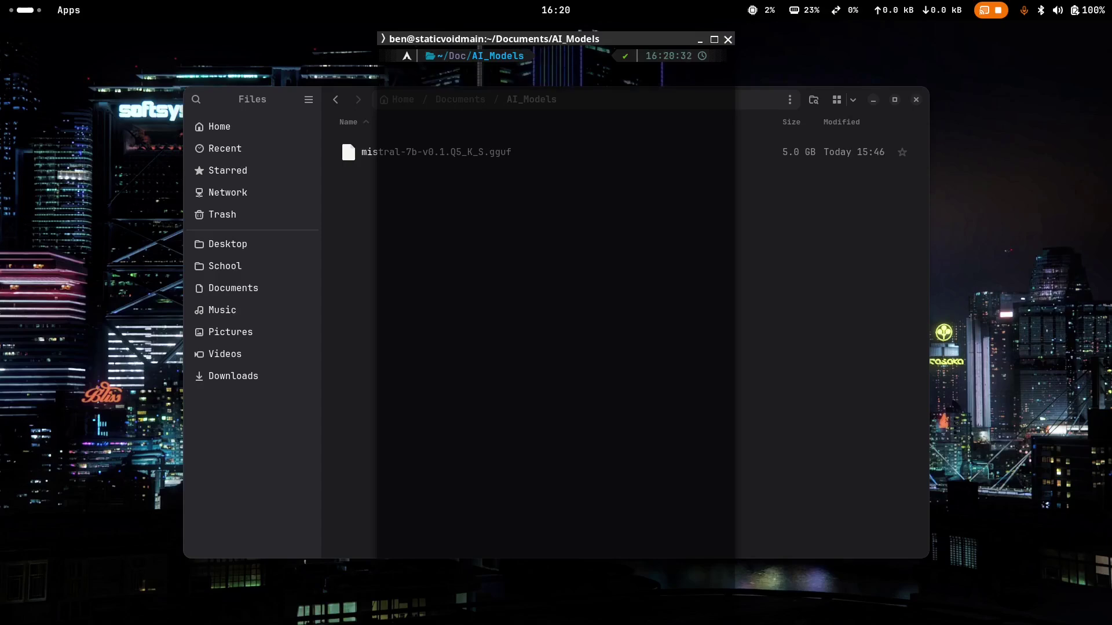
{"action": "type", "text": "ls"}
{"action": "key", "text": "Return"}
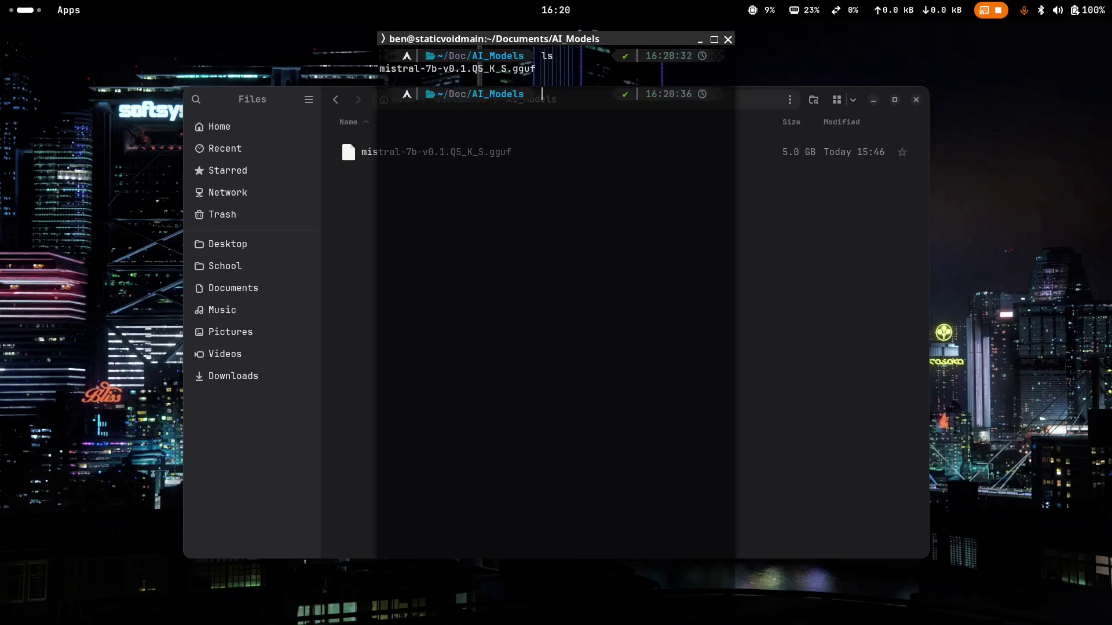
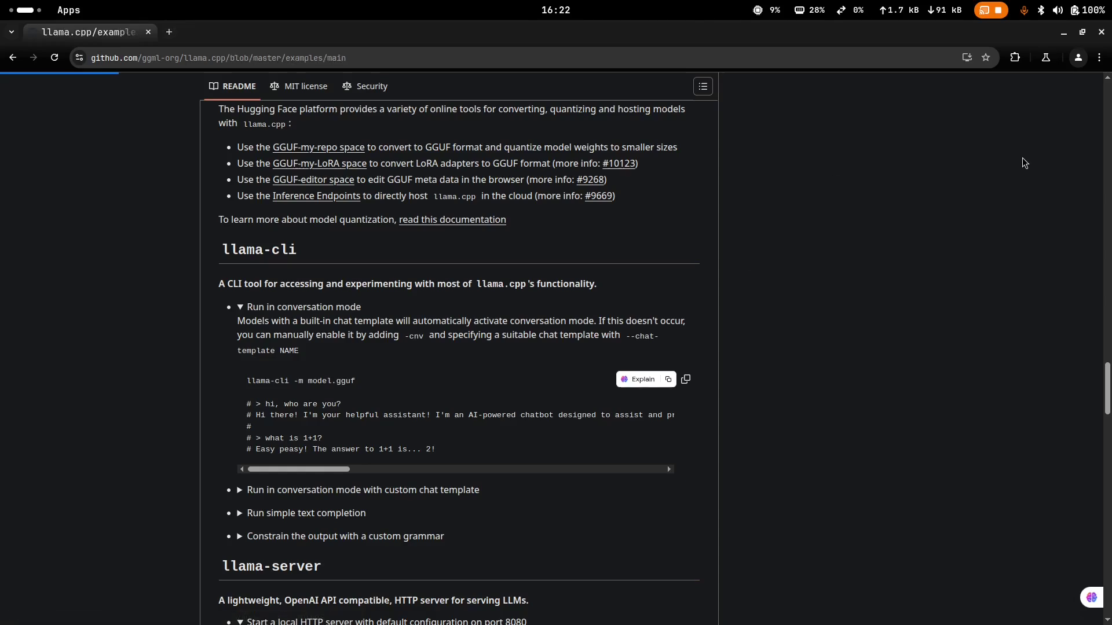
Find the Quick Start commands for Unix-based systems in the llama.cpp examples/main README
{"action": "left_click", "coordinate": [1013, 58]}
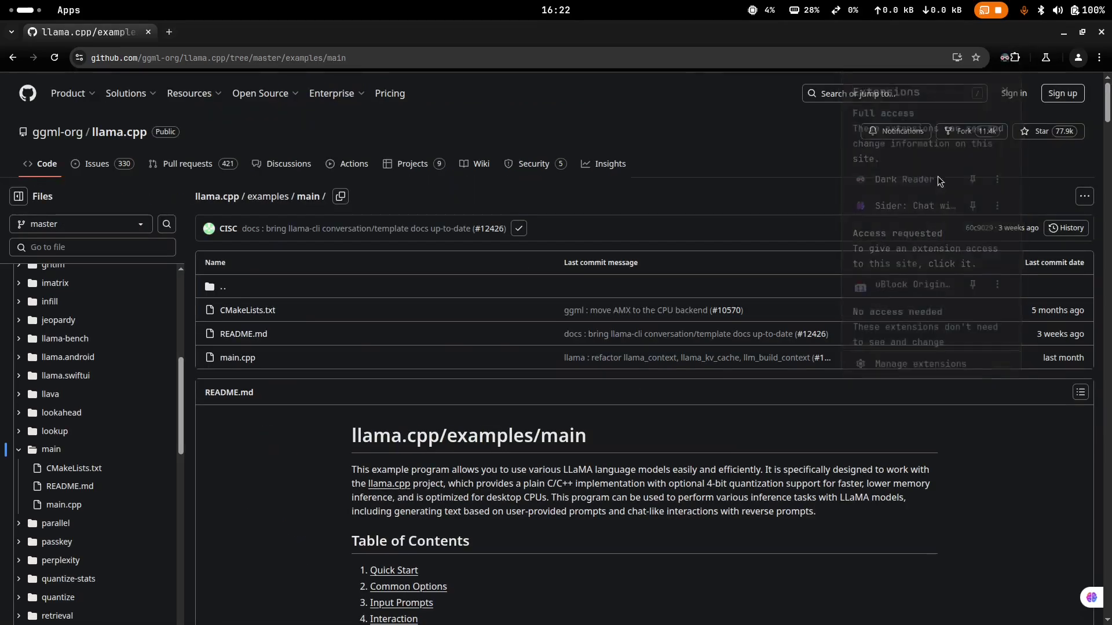
{"action": "scroll", "coordinate": [426, 331], "scroll_direction": "down", "scroll_amount": 10}
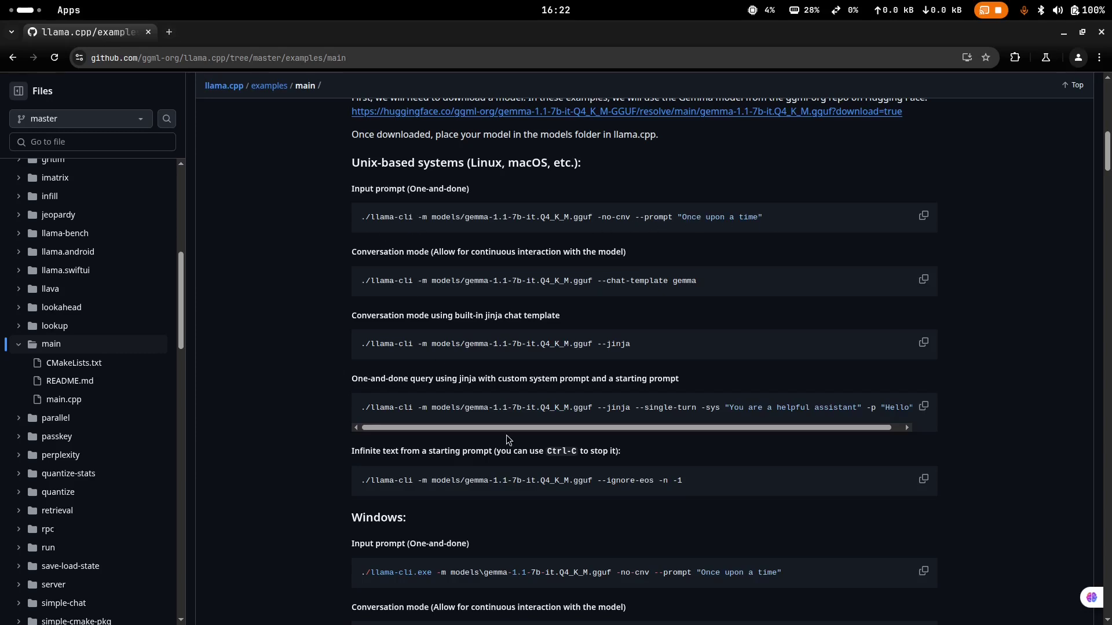
{"action": "scroll", "coordinate": [489, 428], "scroll_direction": "up", "scroll_amount": 1}
In the terminal, try to run llama-cli -m mistral-7b-v0.1.Q5_K_S.gguf --no-cnv --prompt "How many r's in the word strawberry?"
{"action": "mouse_move", "coordinate": [862, 615]}
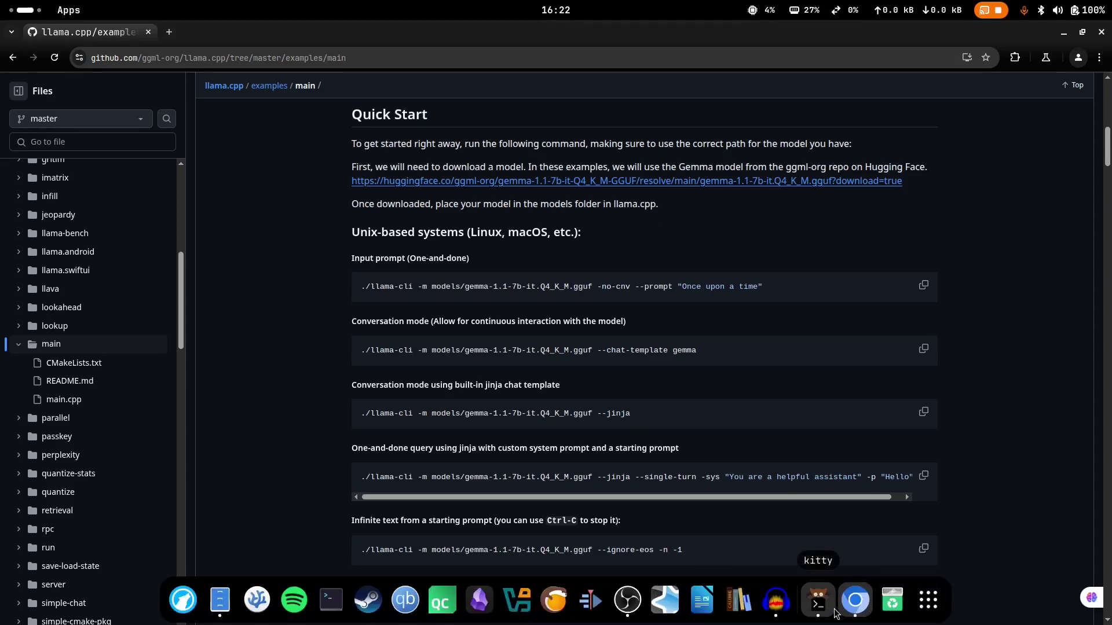
{"action": "left_click", "coordinate": [818, 600]}
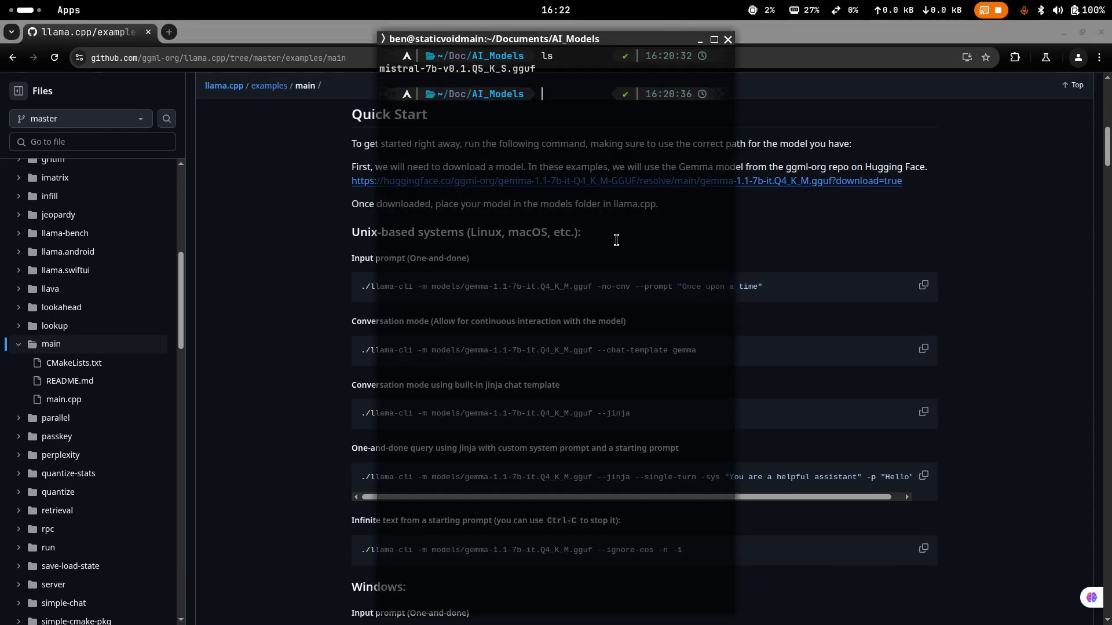
{"action": "type", "text": "llama-cli -m"}
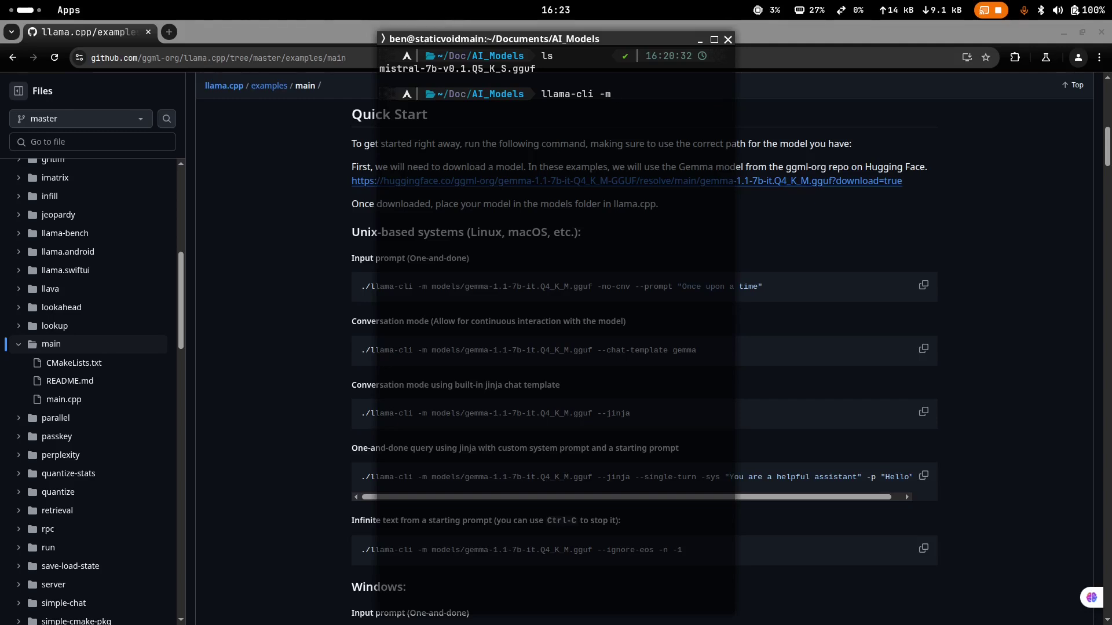
{"action": "type", "text": " mistral-7"}
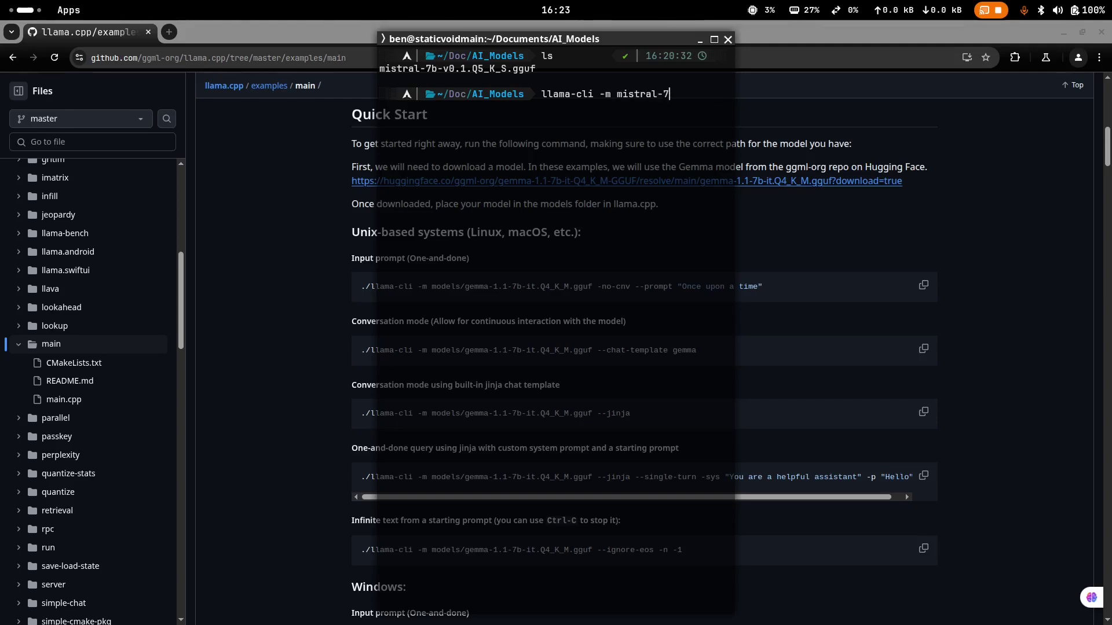
{"action": "type", "text": "b-v0.1.Q5_"}
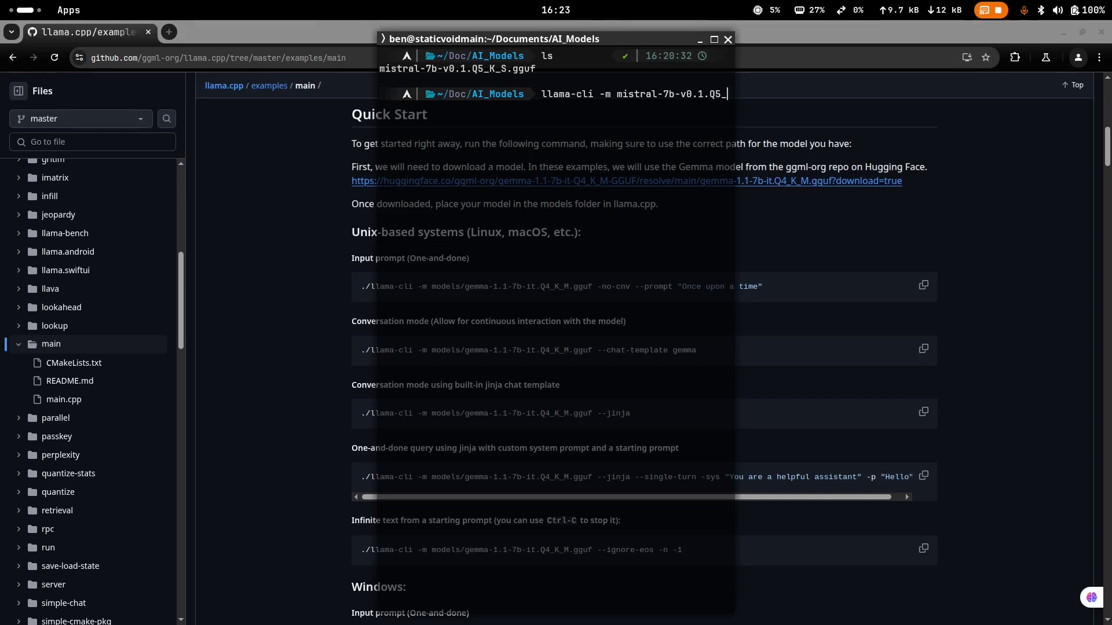
{"action": "type", "text": "K"}
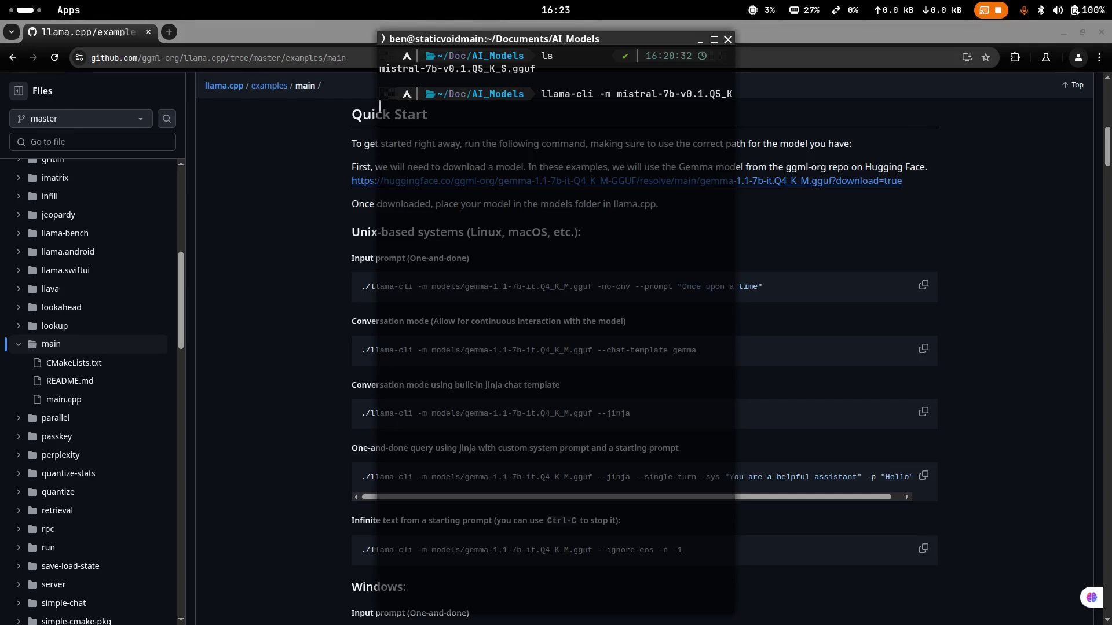
{"action": "type", "text": "_S.gguf --no-cnv --prompt \""}
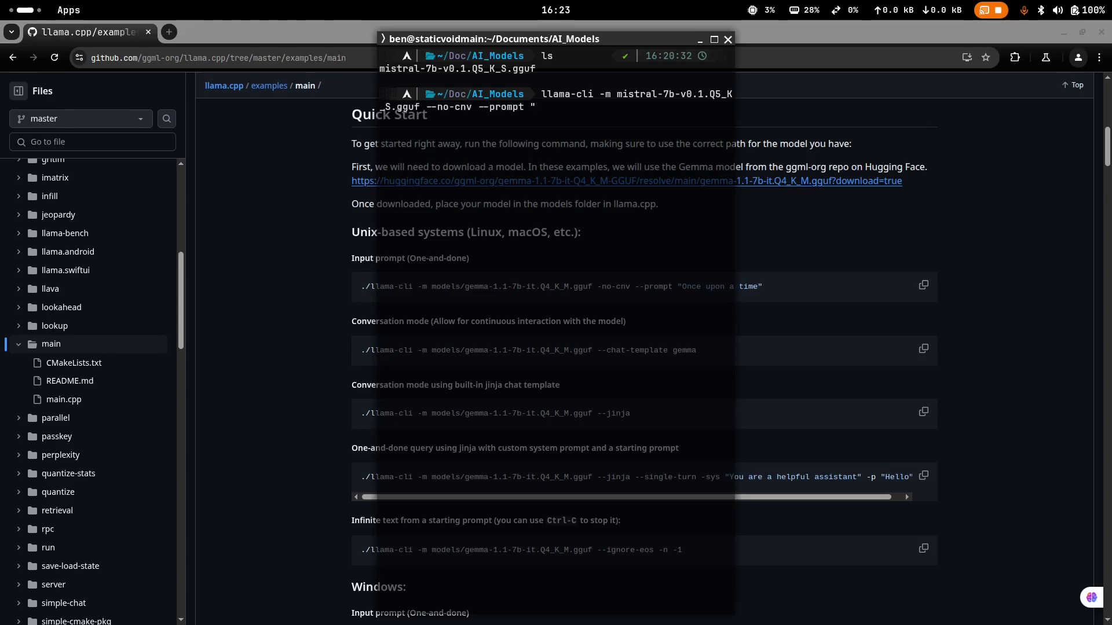
{"action": "type", "text": "How m"}
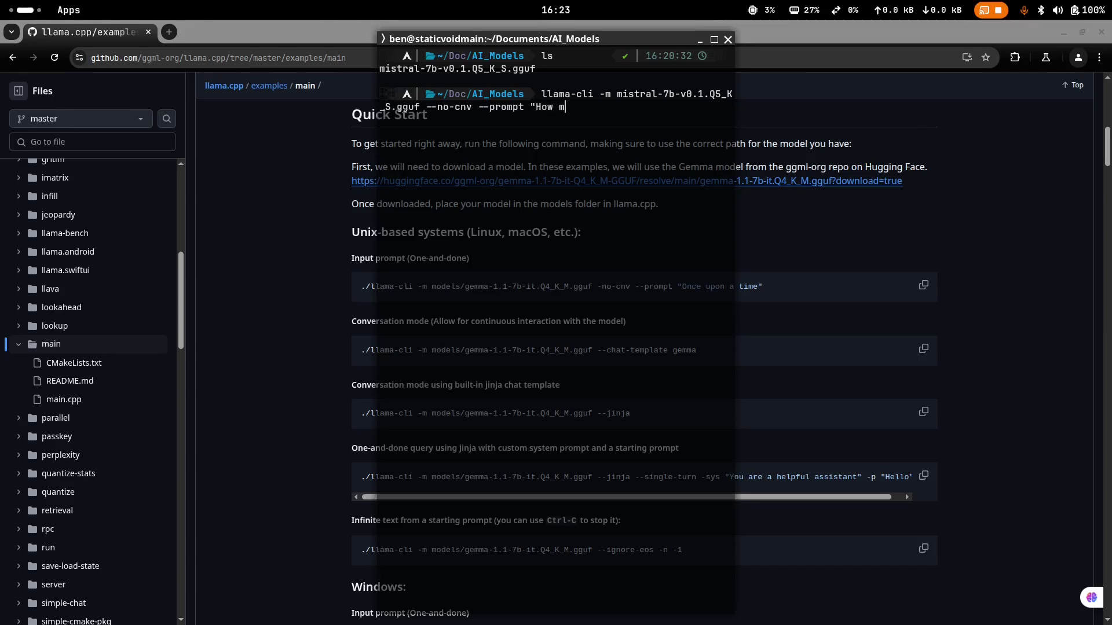
{"action": "type", "text": "any r's in the word"}
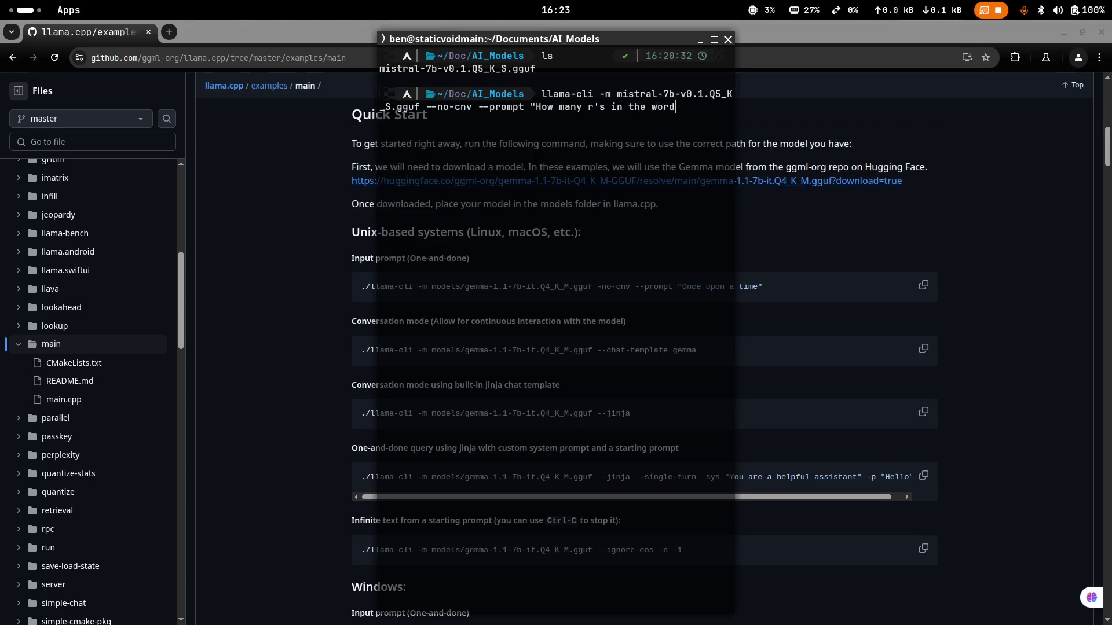
{"action": "type", "text": " strawberry?\""}
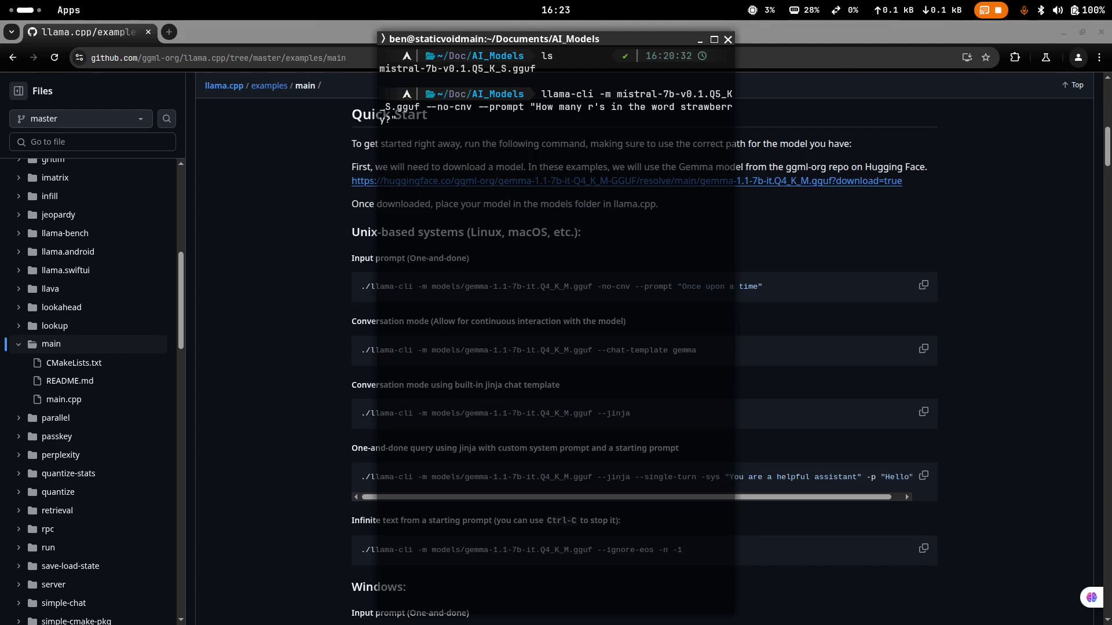
{"action": "key", "text": "Return"}
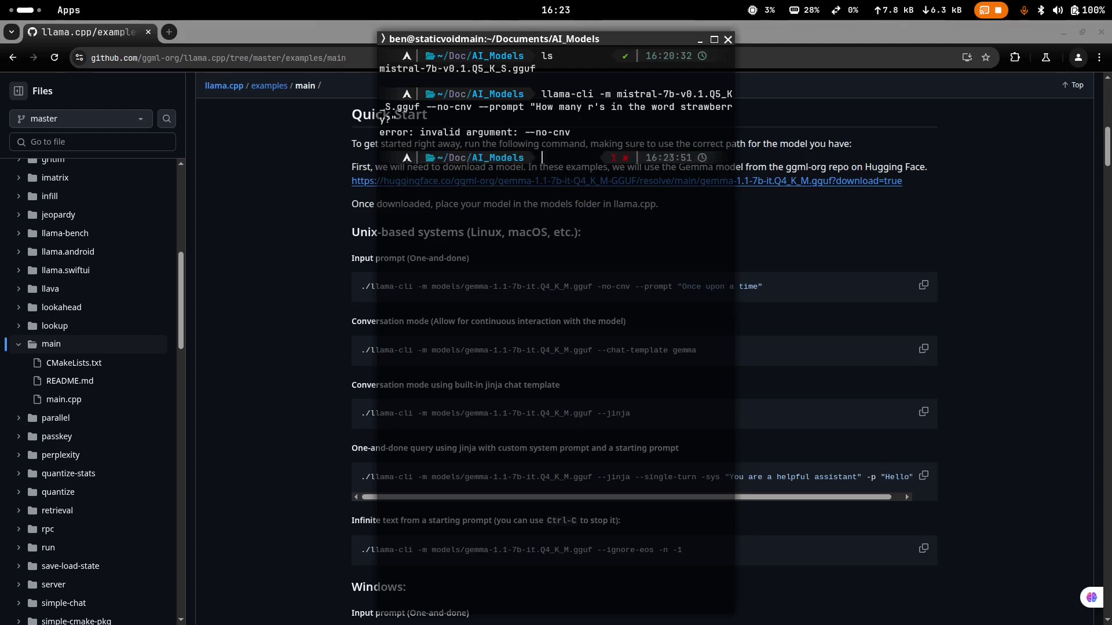
Recall the llama-cli command, correct its conversation option to -no-cnv and run it again
{"action": "key", "text": "Up"}
{"action": "left_click", "coordinate": [530, 170]}
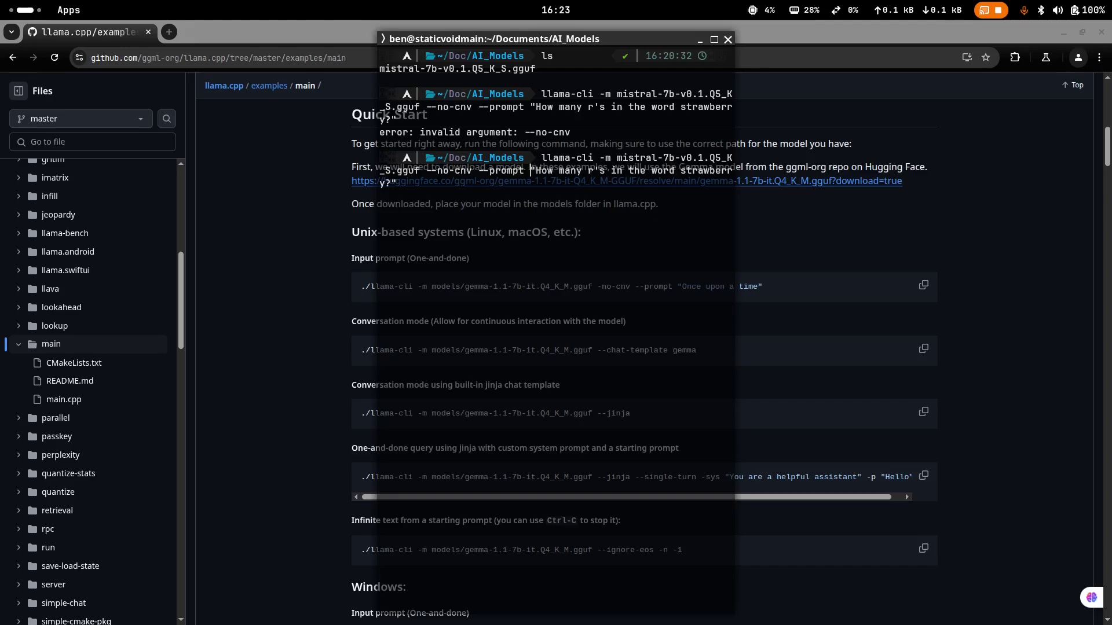
{"action": "left_click", "coordinate": [437, 170]}
{"action": "key", "text": "BackSpace"}
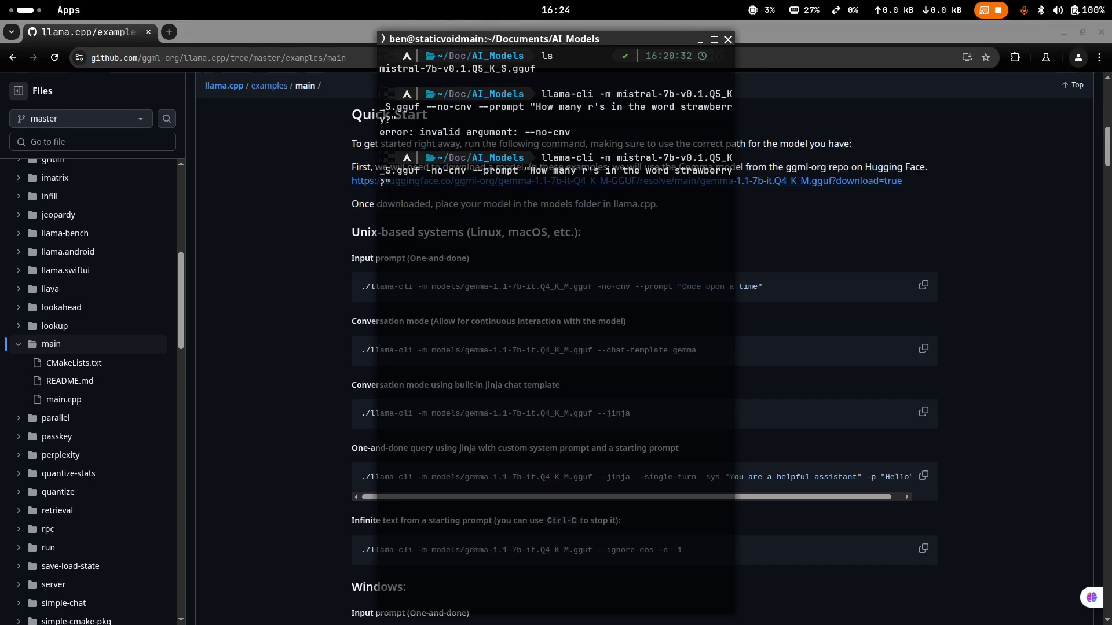
{"action": "key", "text": "Return"}
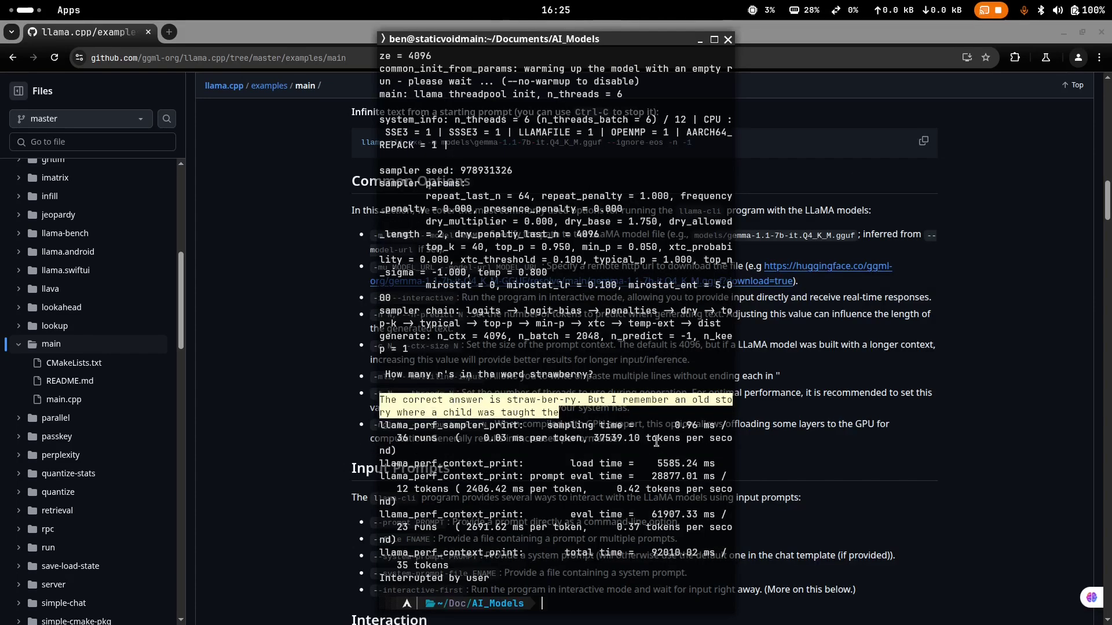
Recall the last llama-cli command, consult the README's Common Options, and insert the -t option before --prompt
{"action": "left_click", "coordinate": [593, 548]}
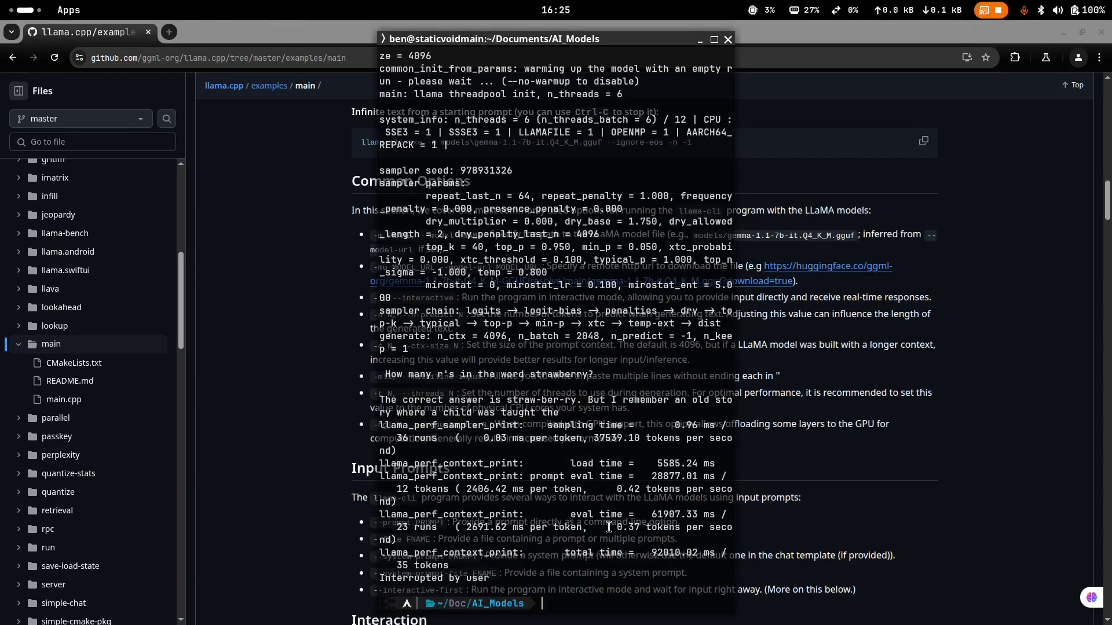
{"action": "key", "text": "Up"}
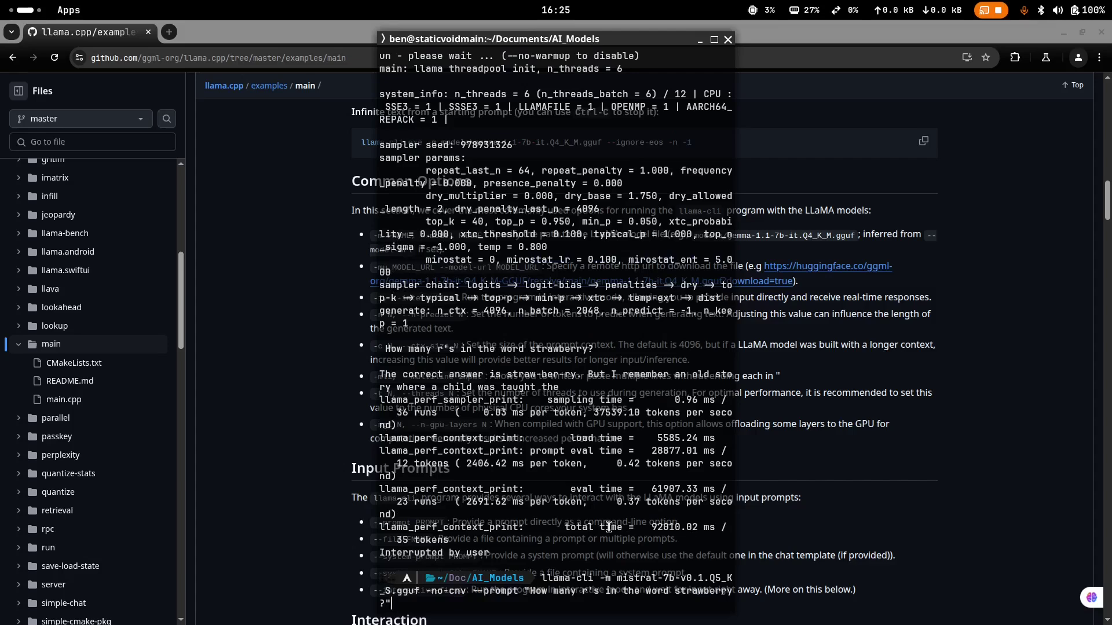
{"action": "key", "text": "Left"}
{"action": "key", "text": "Left"}
{"action": "key", "text": "Left"}
{"action": "key", "text": "Left"}
{"action": "key", "text": "Left"}
{"action": "key", "text": "Left"}
{"action": "key", "text": "Left"}
{"action": "key", "text": "Left"}
{"action": "key", "text": "Left"}
{"action": "key", "text": "Left"}
{"action": "key", "text": "Left"}
{"action": "key", "text": "Left"}
{"action": "key", "text": "Left"}
{"action": "key", "text": "Left"}
{"action": "key", "text": "Left"}
{"action": "key", "text": "Left"}
{"action": "key", "text": "Left"}
{"action": "key", "text": "Left"}
{"action": "key", "text": "Left"}
{"action": "key", "text": "Left"}
{"action": "key", "text": "Left"}
{"action": "key", "text": "Left"}
{"action": "key", "text": "Left"}
{"action": "key", "text": "Left"}
{"action": "key", "text": "Left"}
{"action": "key", "text": "Left"}
{"action": "key", "text": "Left"}
{"action": "key", "text": "Left"}
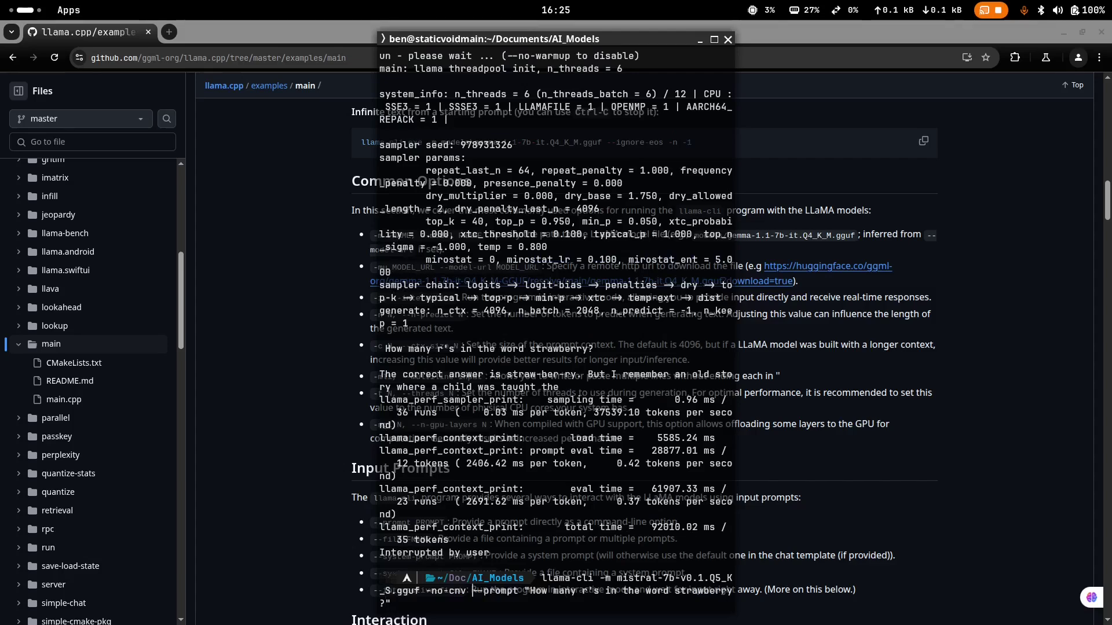
{"action": "left_click", "coordinate": [240, 391]}
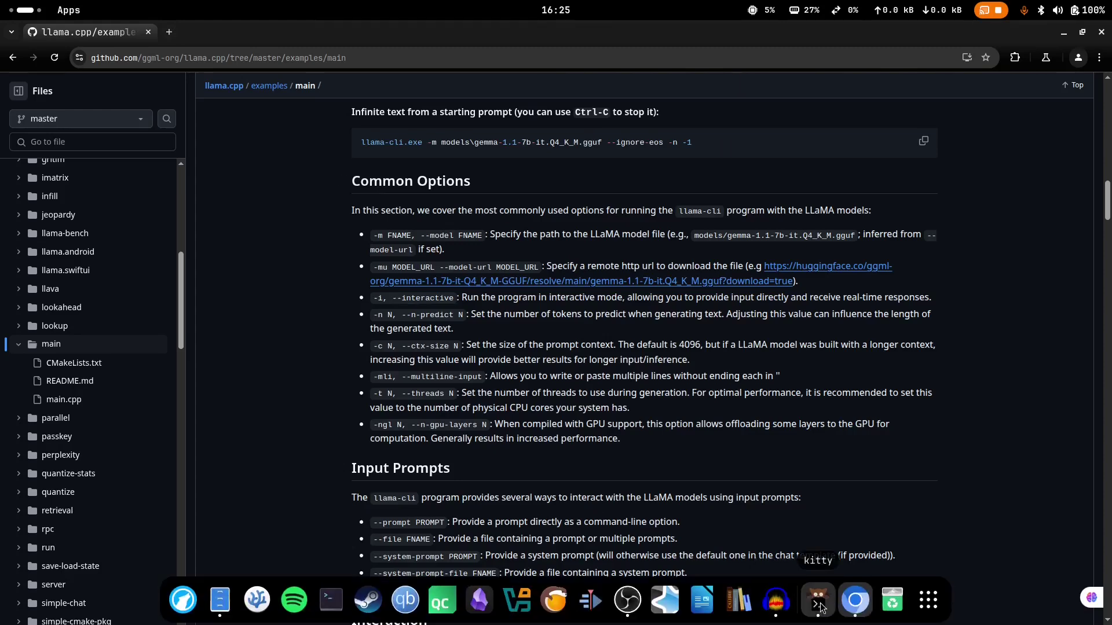
{"action": "left_click", "coordinate": [818, 602]}
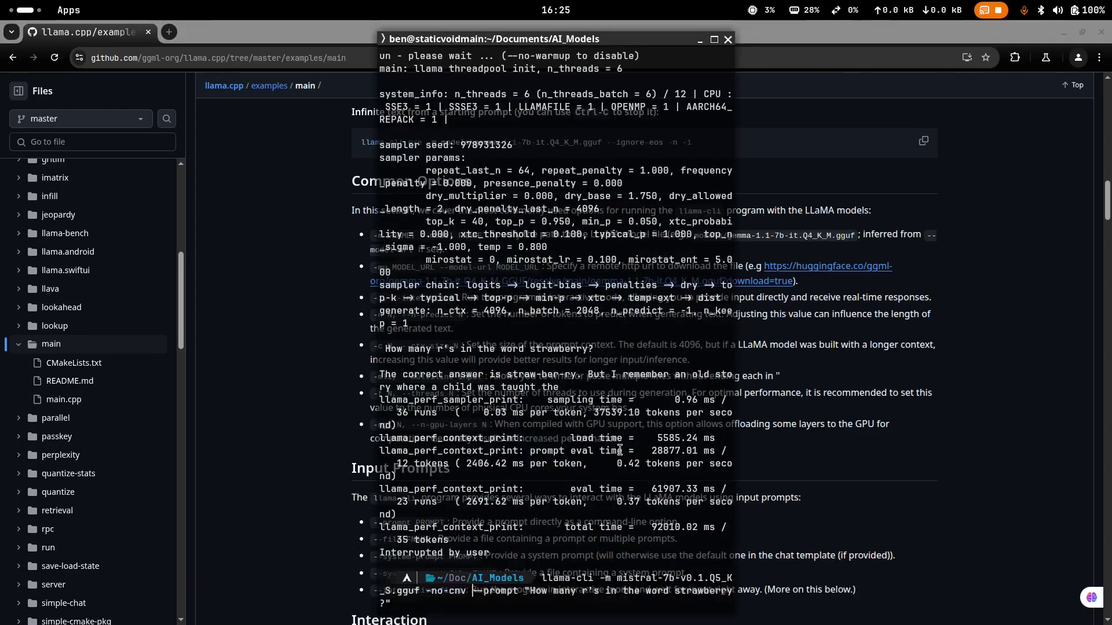
{"action": "type", "text": "-t"}
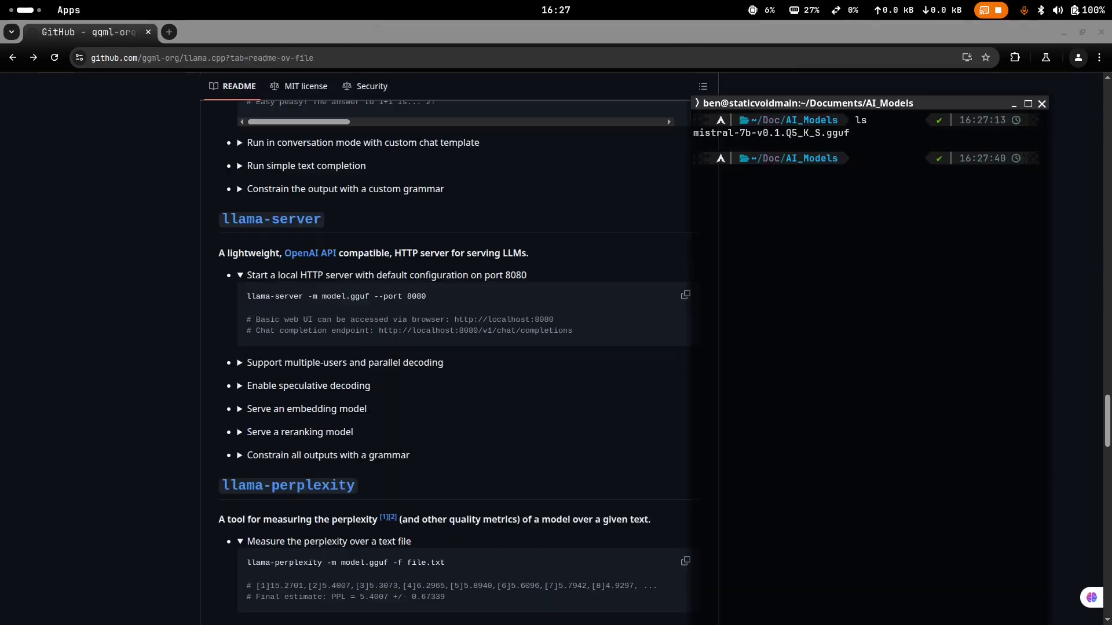
In the terminal, start the local HTTP server with llama-server -m mistral-7b-v0.1.Q5_K_S.gguf
{"action": "type", "text": "llama-server -m"}
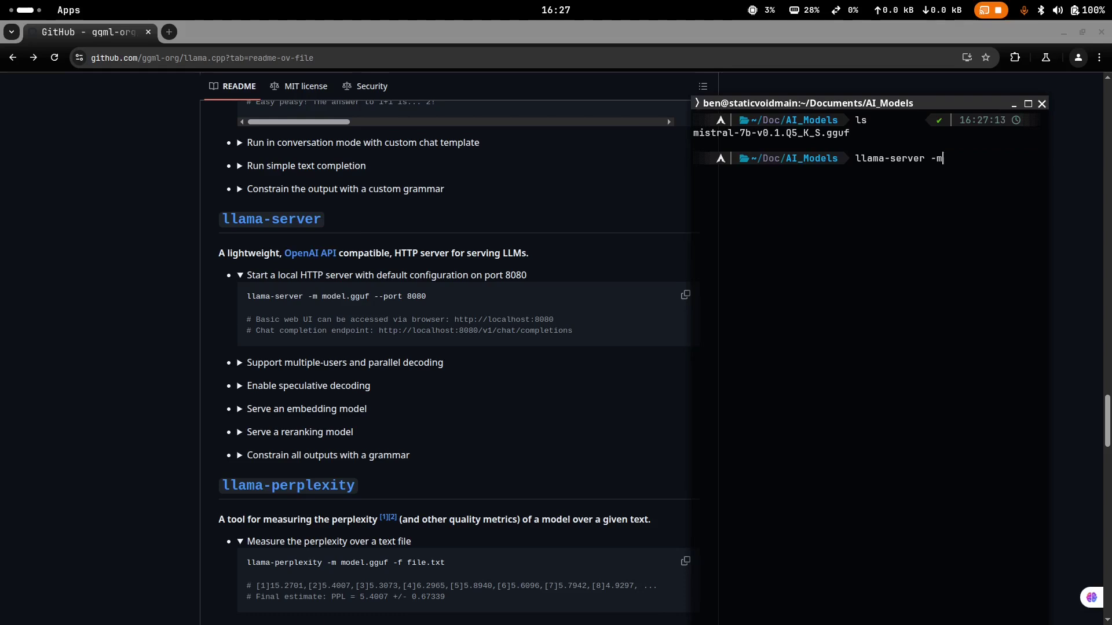
{"action": "type", "text": " mistral-7b-v0.1.Q"}
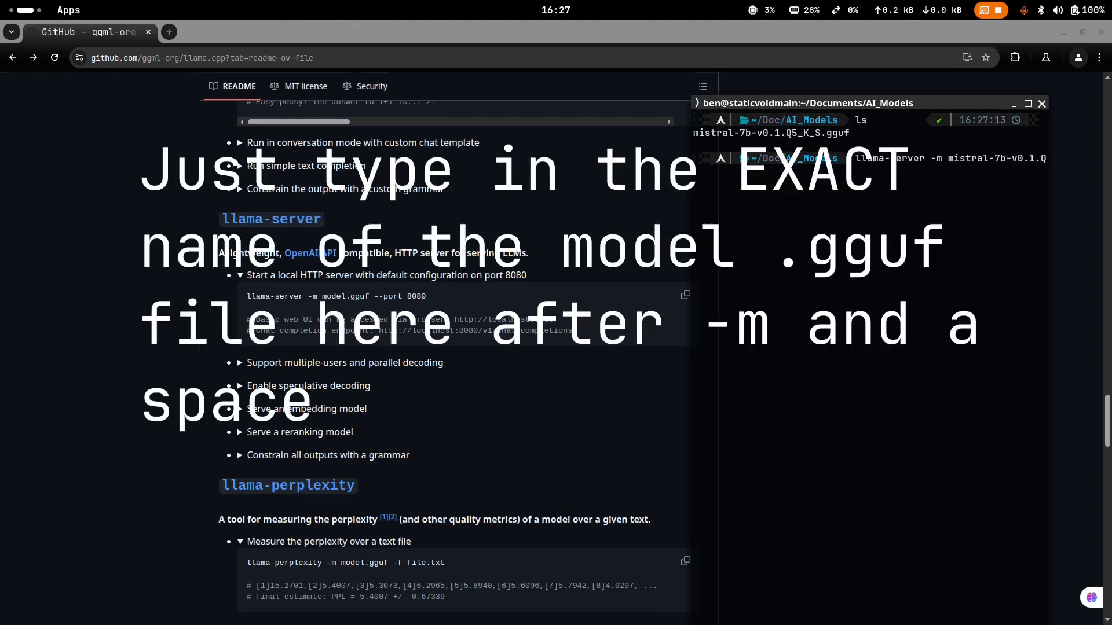
{"action": "type", "text": "5_K"}
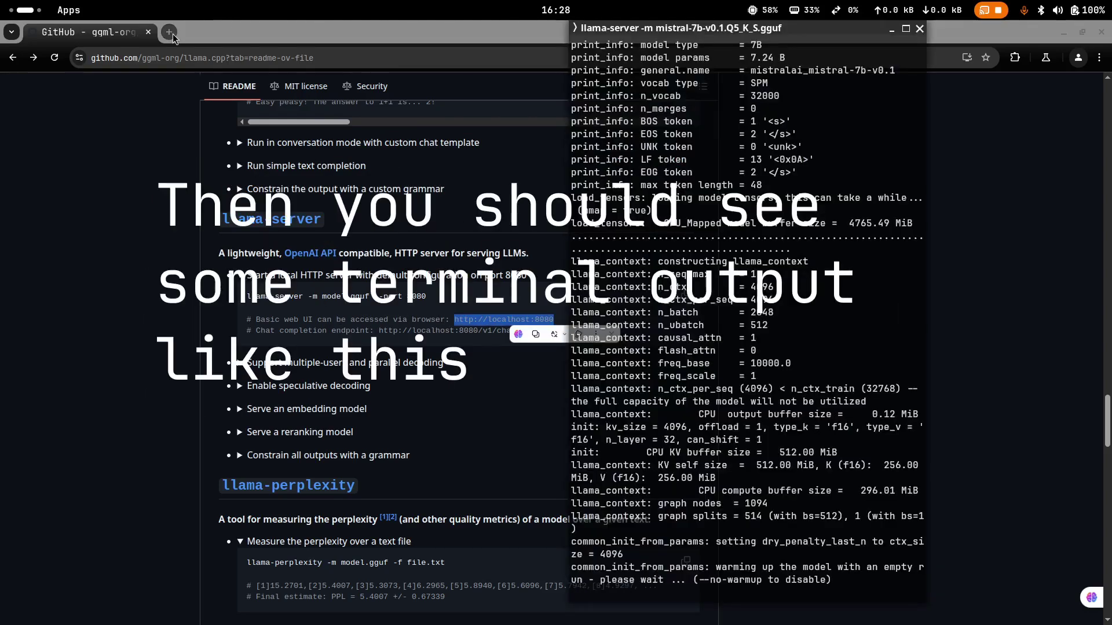
{"action": "left_click", "coordinate": [408, 320]}
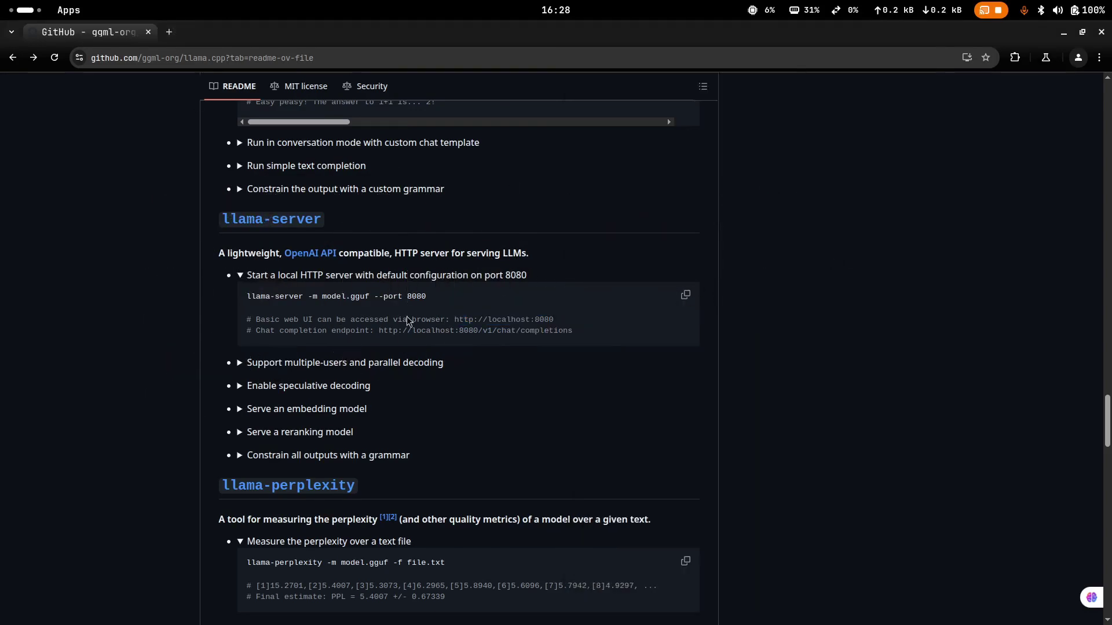
{"action": "triple_click", "coordinate": [559, 320]}
{"action": "left_click", "coordinate": [452, 330]}
{"action": "left_click_drag", "start_coordinate": [455, 320], "coordinate": [555, 319]}
{"action": "key", "text": "ctrl+c"}
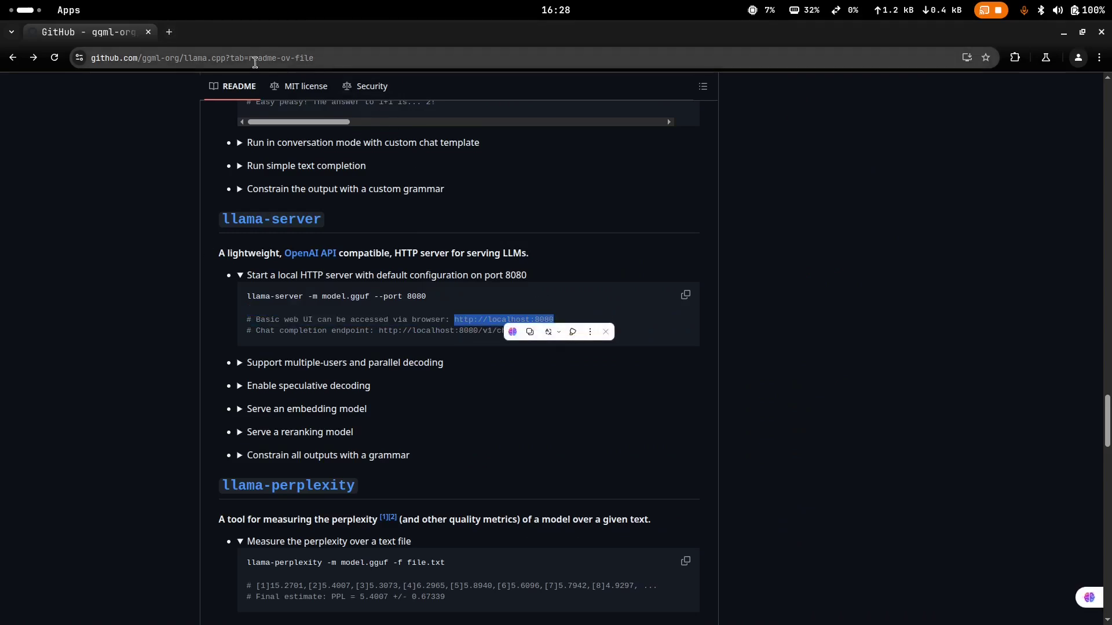
{"action": "left_click", "coordinate": [169, 32]}
{"action": "key", "text": "ctrl+v"}
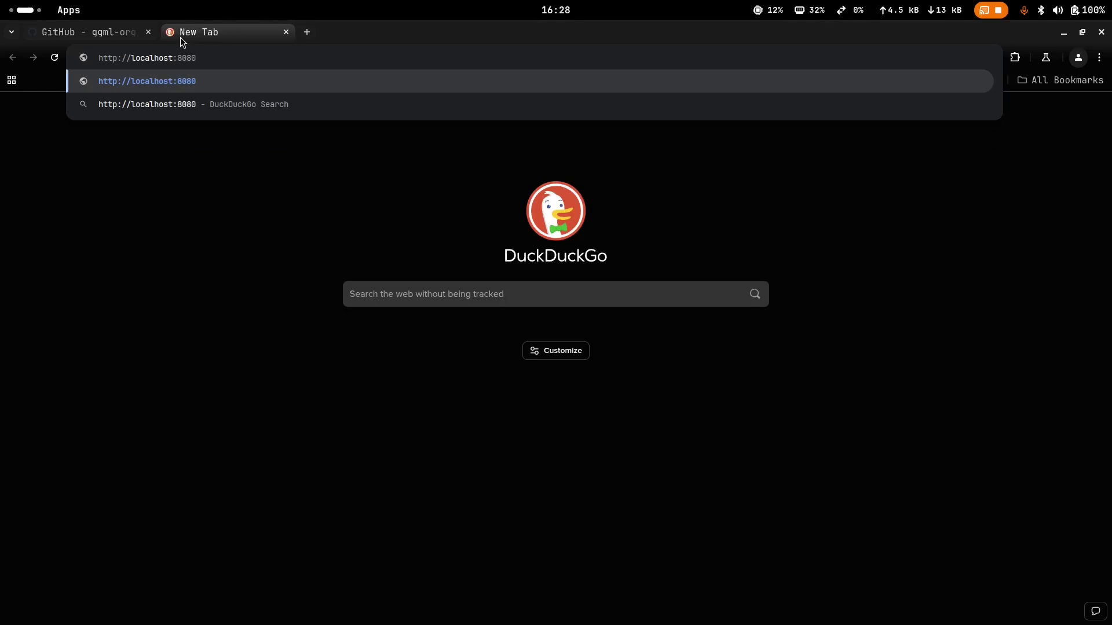
{"action": "key", "text": "Return"}
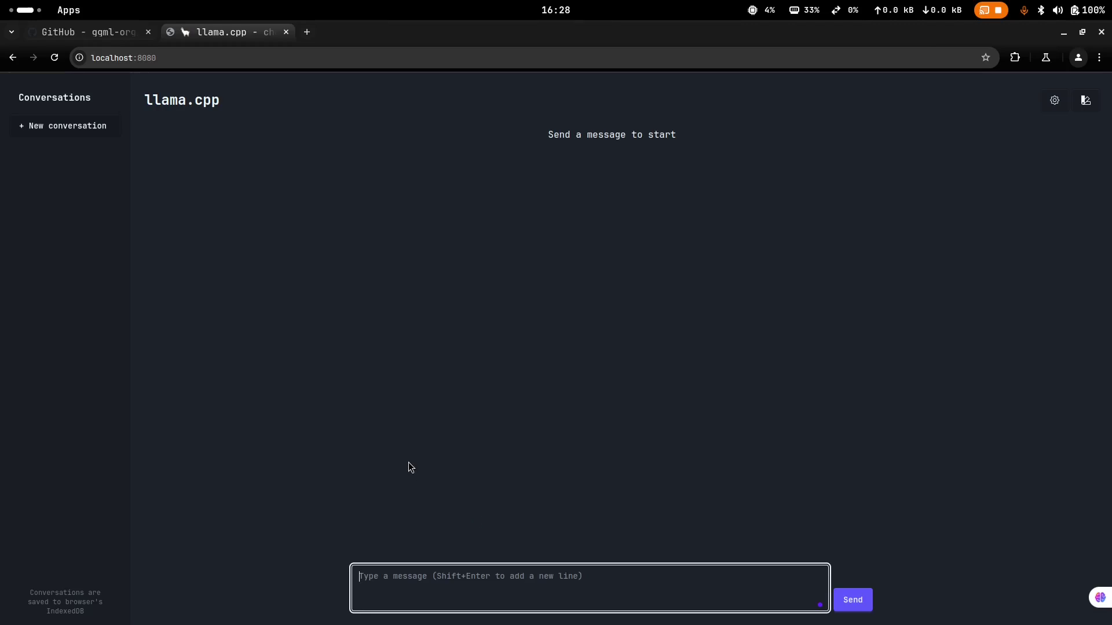
Send the chat message "how many r's in the word strawberry" to the model in the llama.cpp web UI
{"action": "type", "text": "how many r;"}
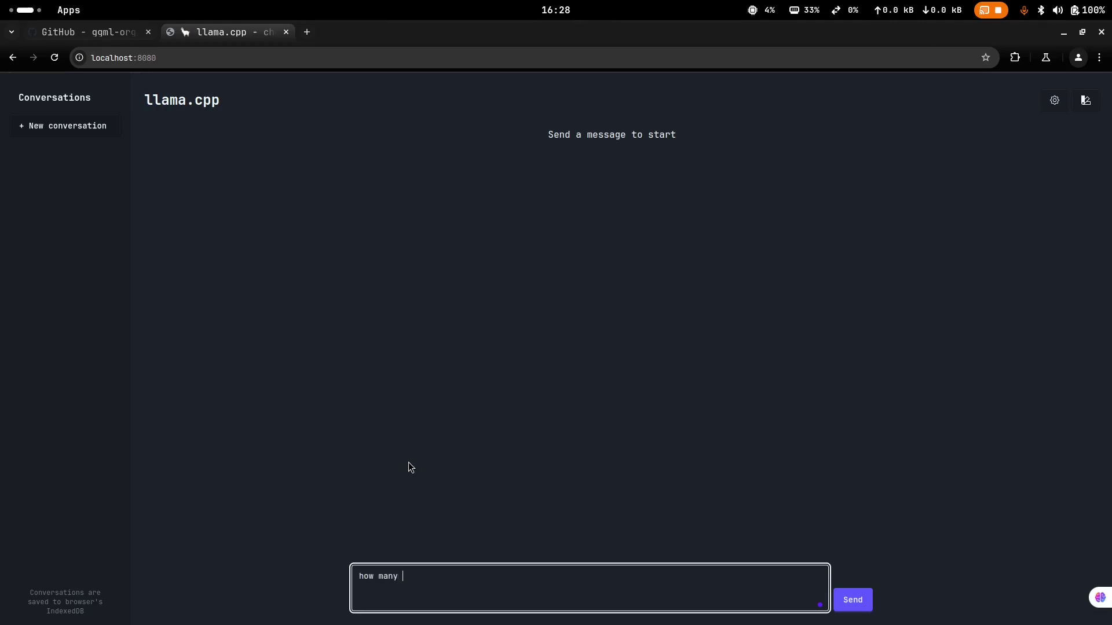
{"action": "key", "text": "BackSpace"}
{"action": "type", "text": "'s in the word strawberry"}
{"action": "key", "text": "Return"}
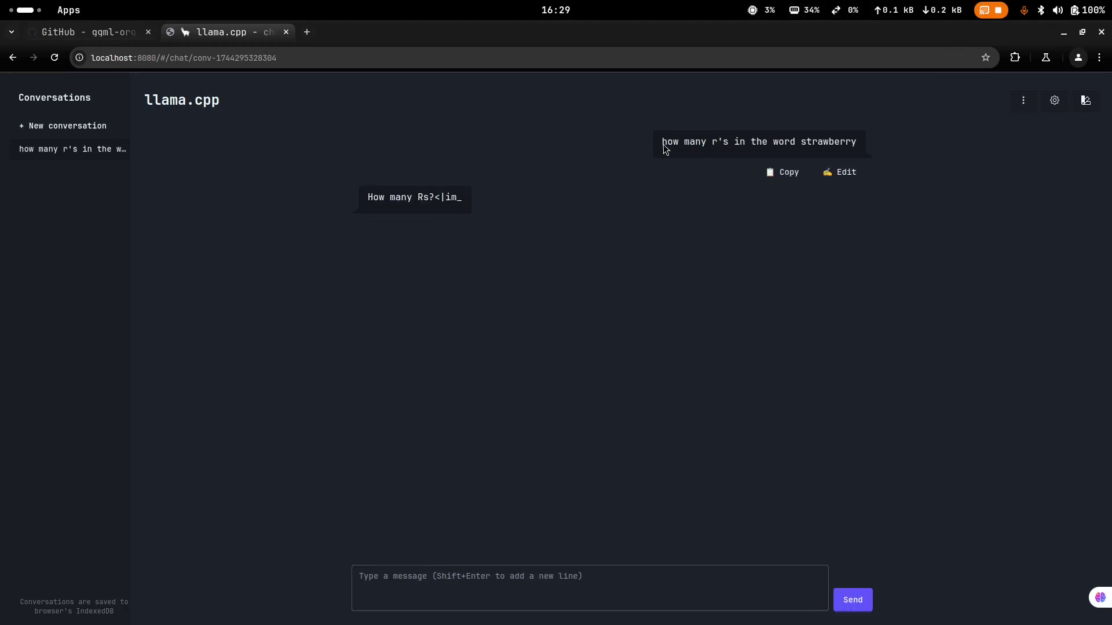
{"action": "left_click_drag", "start_coordinate": [661, 146], "coordinate": [869, 149]}
{"action": "left_click", "coordinate": [895, 121]}
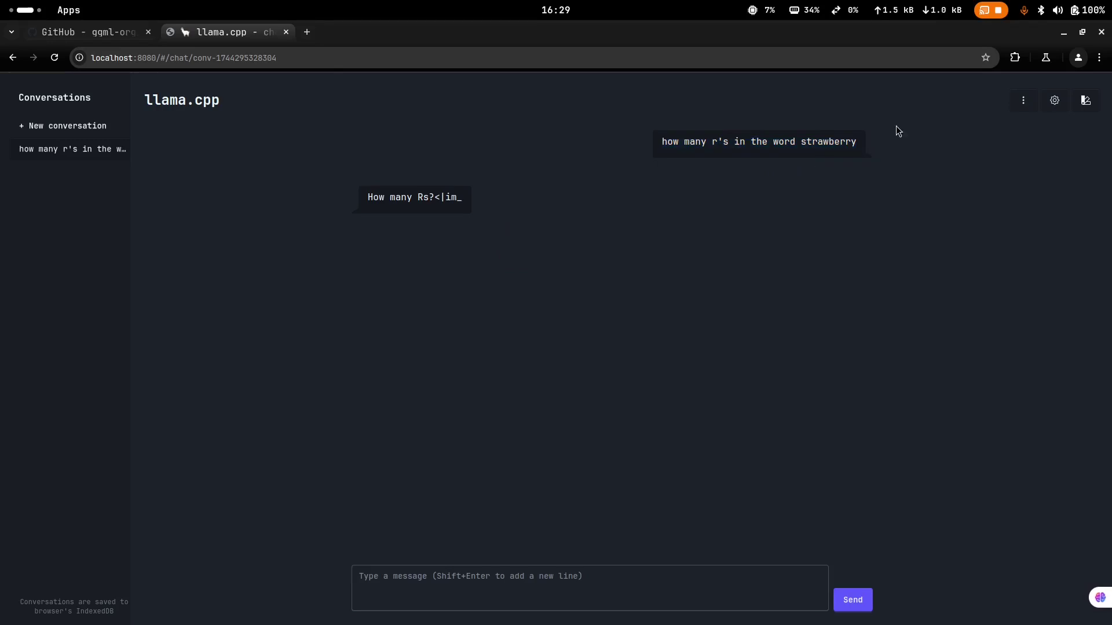